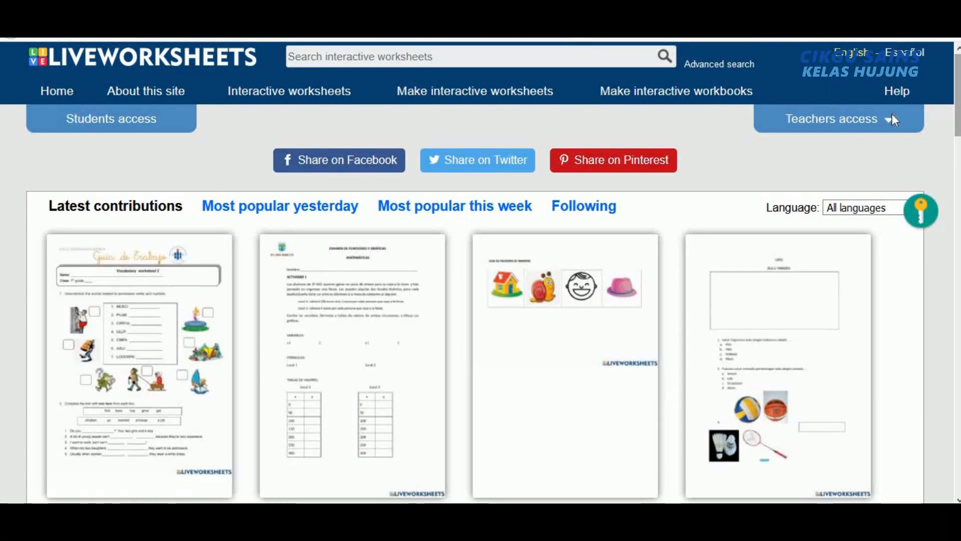
Step: Open the teachers access and start making a new interactive worksheet
{"action": "left_click", "coordinate": [843, 125]}
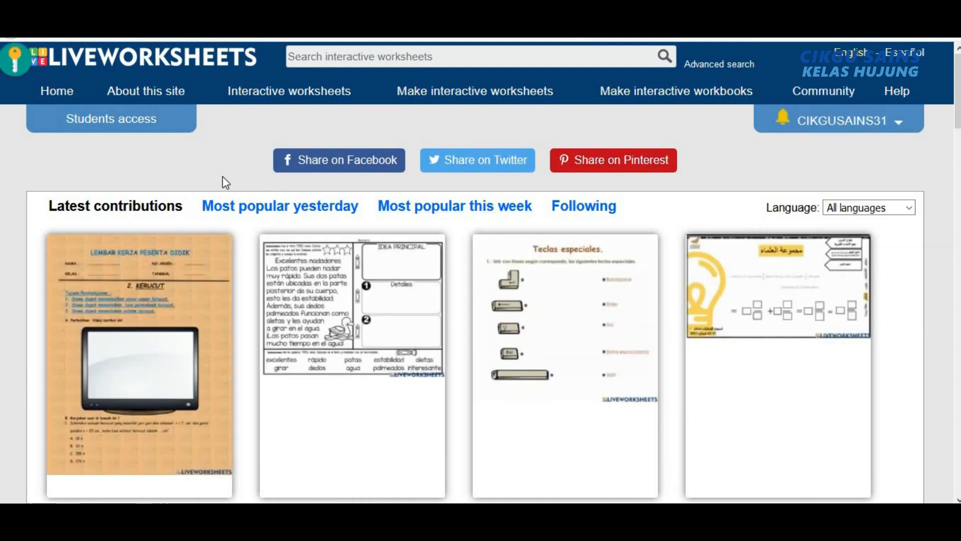
{"action": "left_click", "coordinate": [489, 95]}
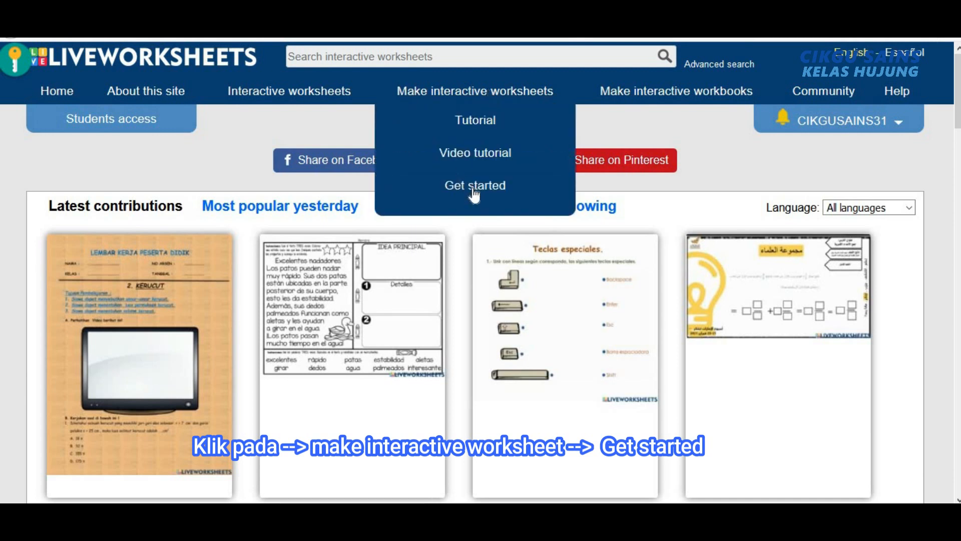
{"action": "left_click", "coordinate": [474, 187]}
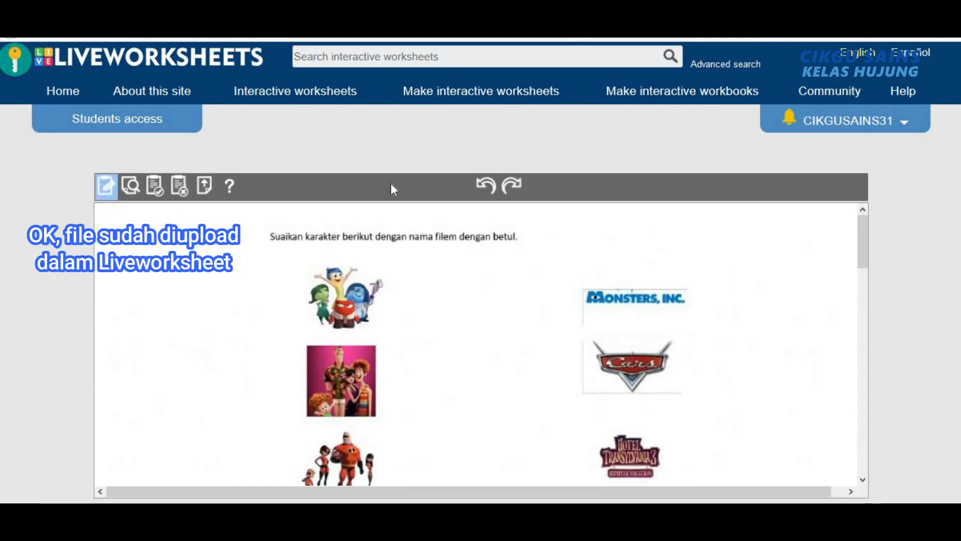
Step: Mark the Inside Out characters picture and the Inside Out title as the first matching pair with boxes labelled join:1
{"action": "scroll", "coordinate": [499, 295], "scroll_direction": "down", "scroll_amount": 3}
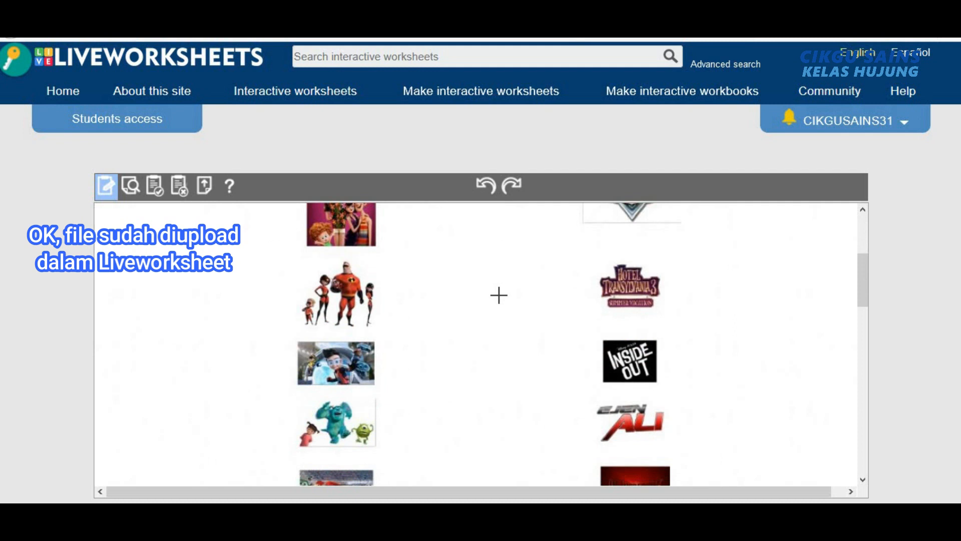
{"action": "scroll", "coordinate": [499, 295], "scroll_direction": "down", "scroll_amount": 10}
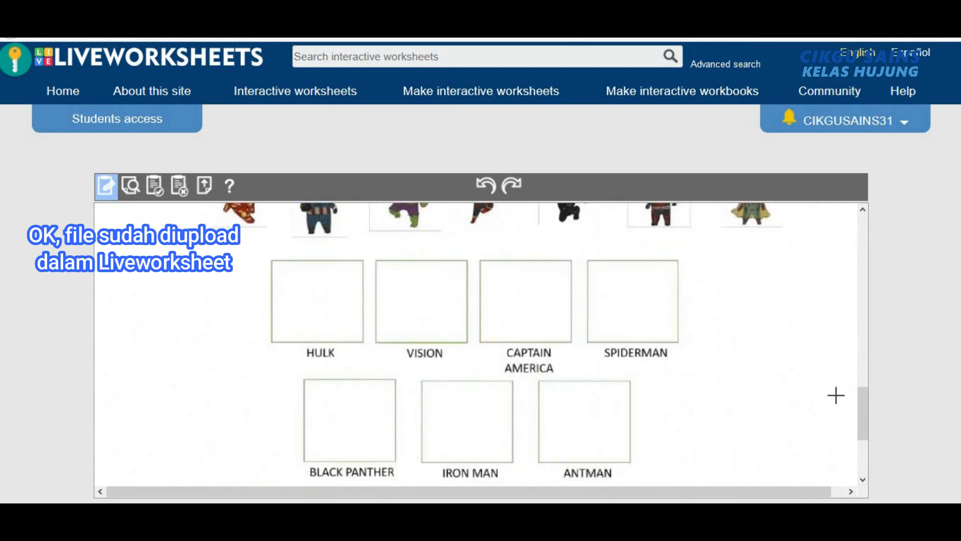
{"action": "left_click_drag", "start_coordinate": [862, 394], "coordinate": [864, 243]}
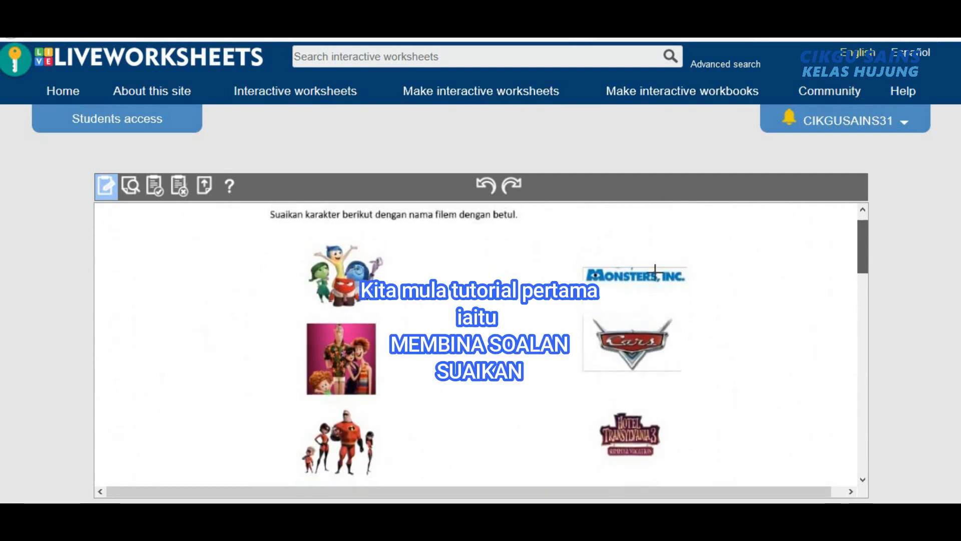
{"action": "left_click_drag", "start_coordinate": [302, 239], "coordinate": [385, 314]}
{"action": "left_click", "coordinate": [331, 258]}
{"action": "type", "text": "join"}
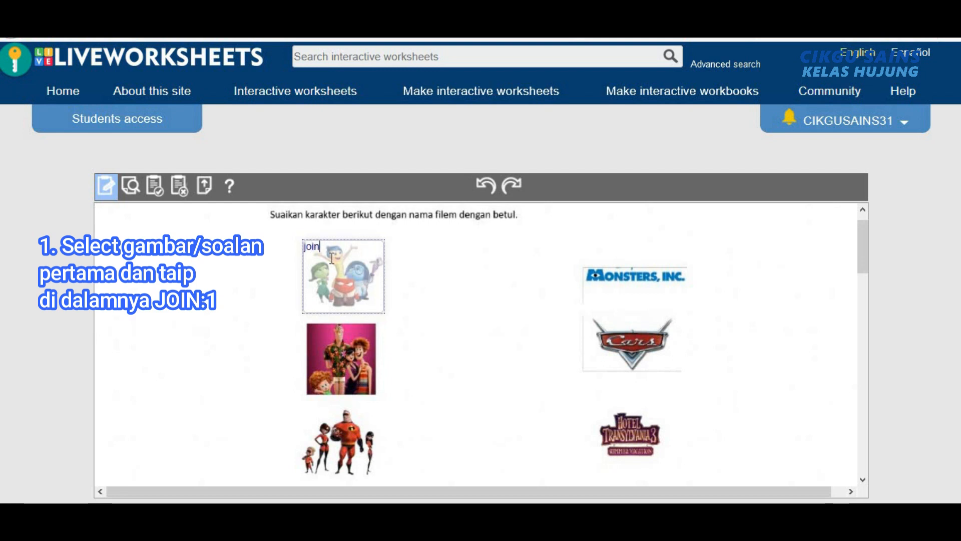
{"action": "type", "text": ":1"}
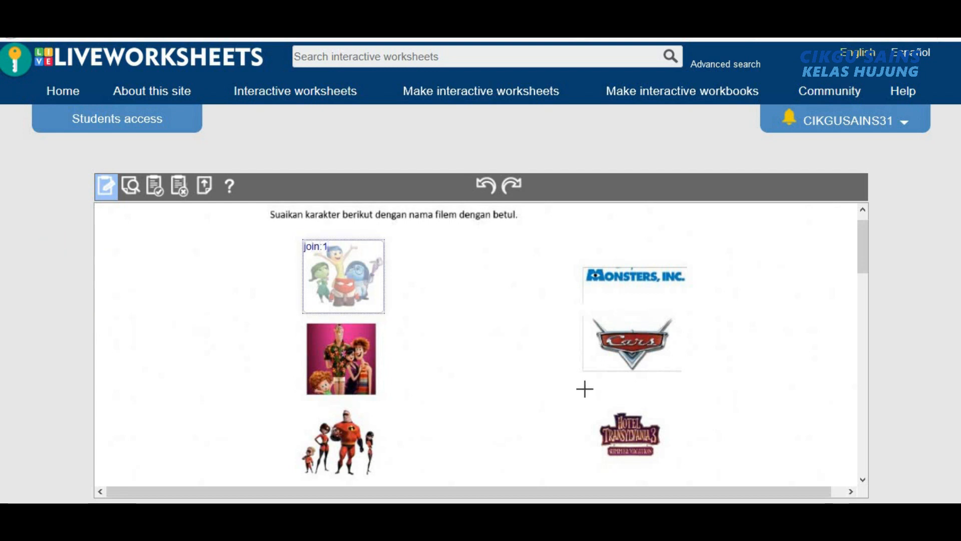
{"action": "scroll", "coordinate": [581, 371], "scroll_direction": "down", "scroll_amount": 3}
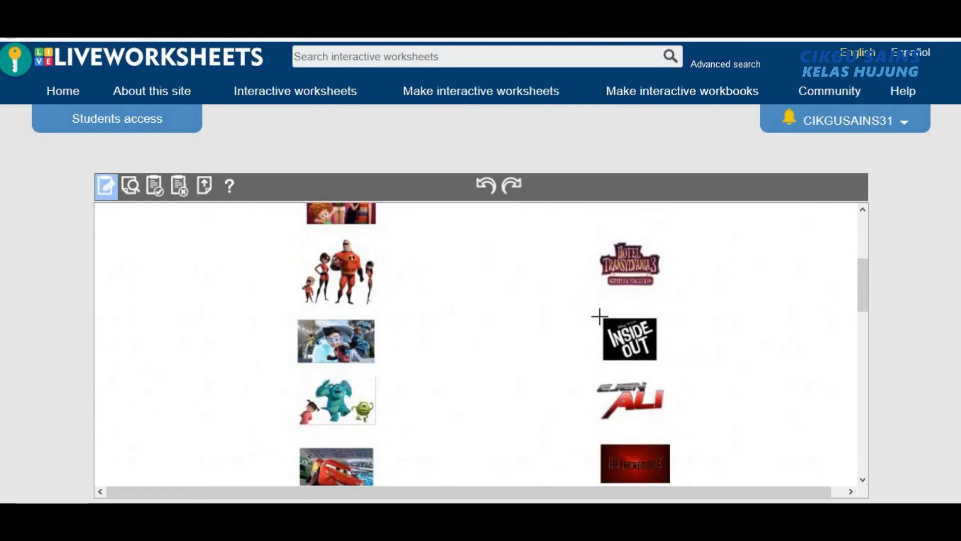
{"action": "left_click_drag", "start_coordinate": [599, 314], "coordinate": [661, 363]}
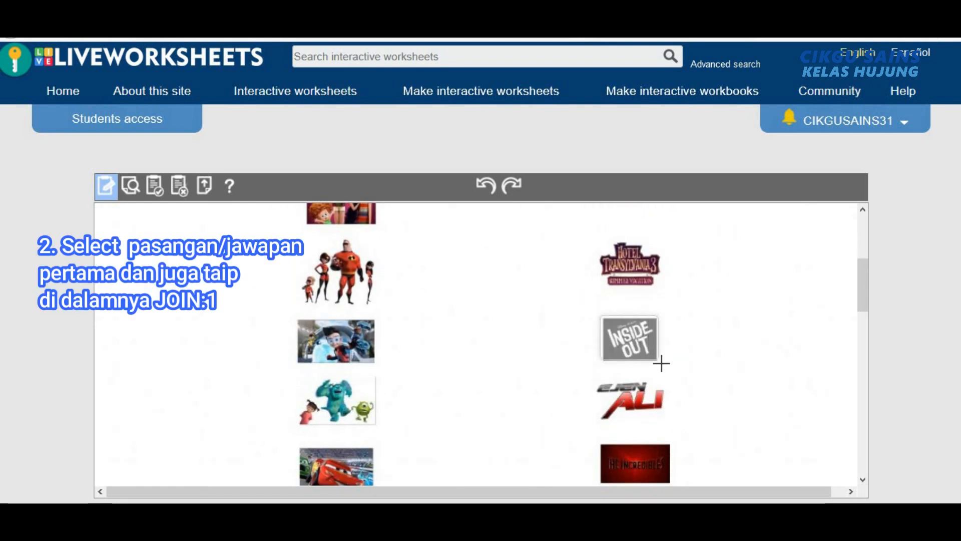
{"action": "left_click", "coordinate": [616, 329]}
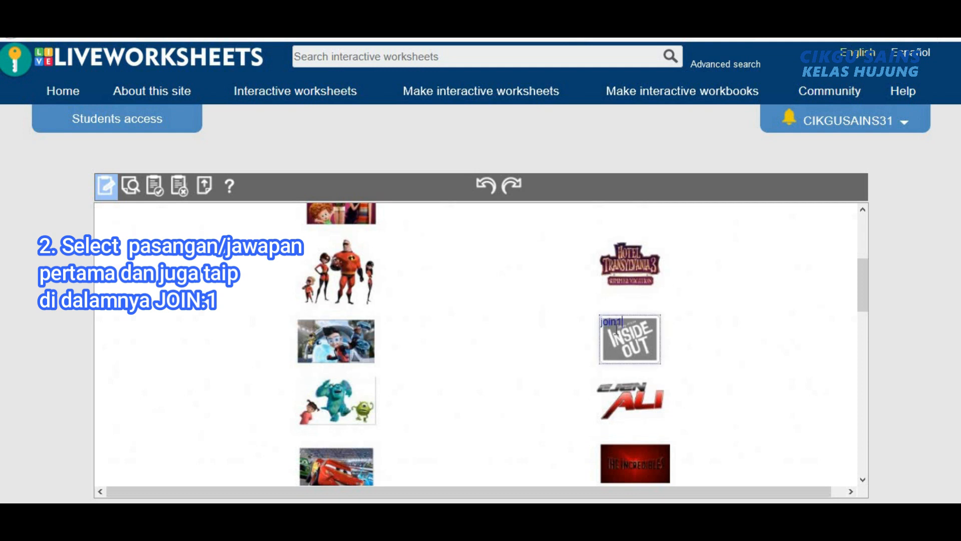
Step: Mark the Hotel Transylvania characters picture and the Hotel Transylvania 3 title as a matching pair with boxes labelled join:2
{"action": "scroll", "coordinate": [390, 330], "scroll_direction": "up", "scroll_amount": 4}
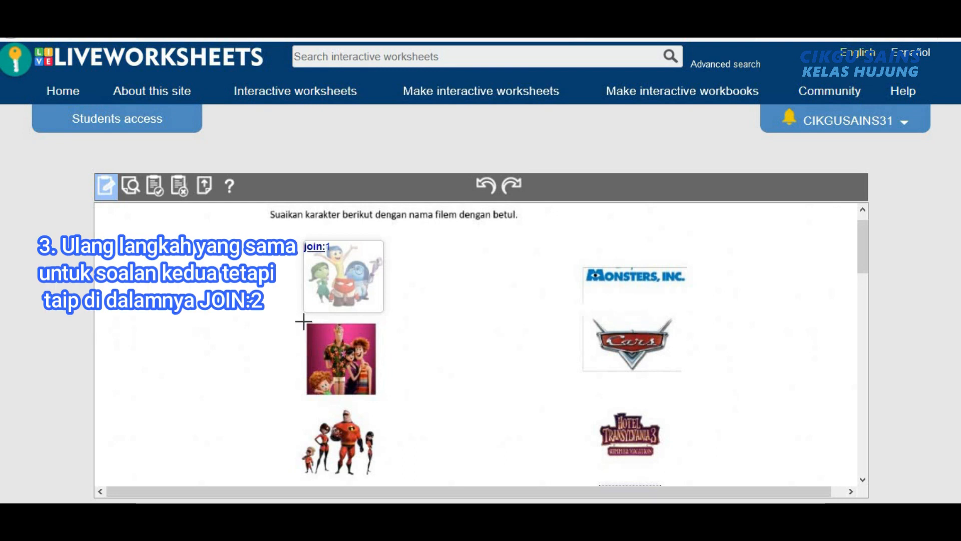
{"action": "left_click_drag", "start_coordinate": [305, 321], "coordinate": [378, 401]}
{"action": "left_click", "coordinate": [341, 341]}
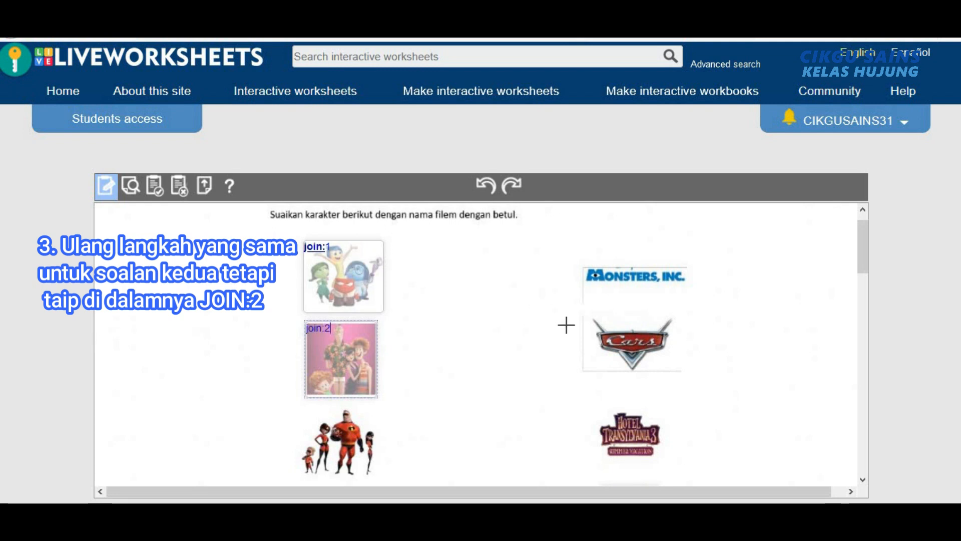
{"action": "scroll", "coordinate": [581, 325], "scroll_direction": "down", "scroll_amount": 2}
{"action": "left_click_drag", "start_coordinate": [597, 320], "coordinate": [666, 381]}
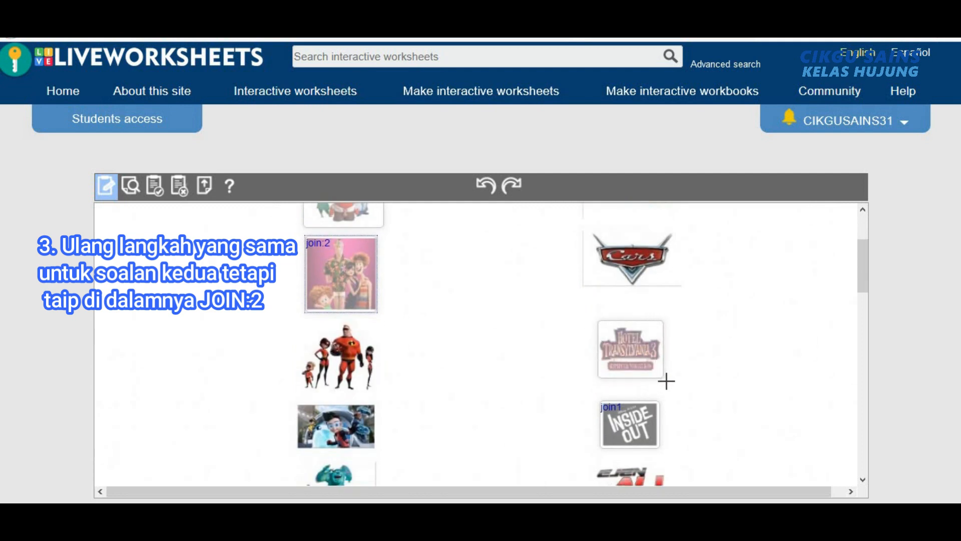
{"action": "left_click", "coordinate": [618, 338]}
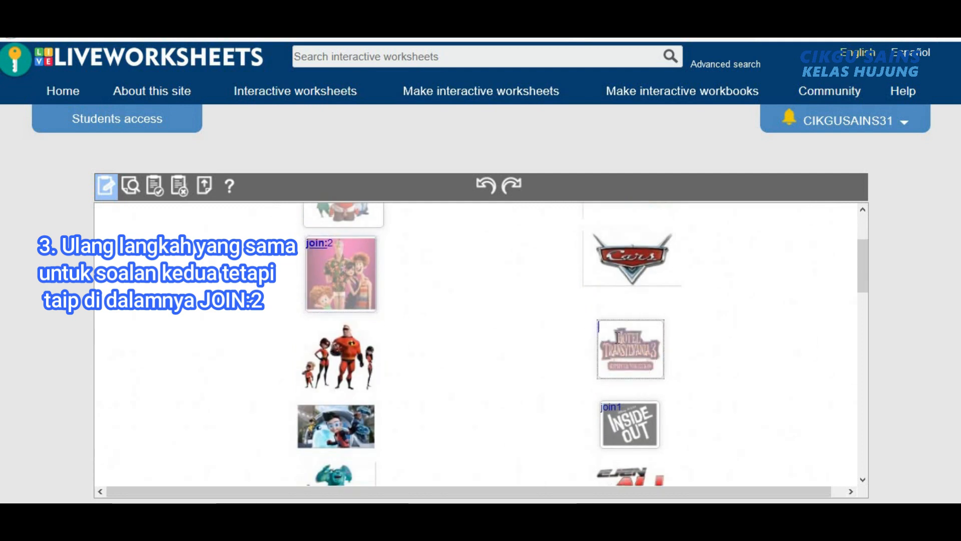
{"action": "type", "text": "join:"}
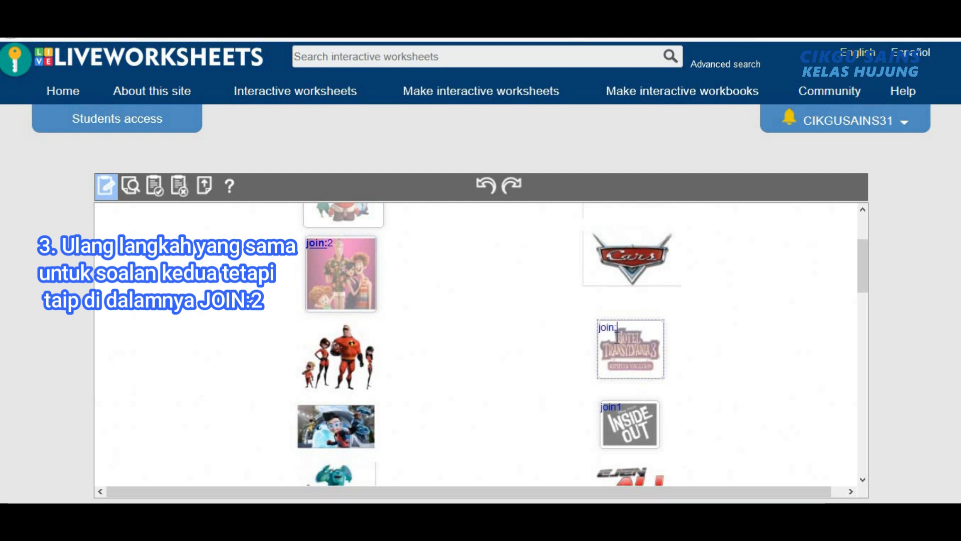
{"action": "type", "text": "2"}
{"action": "left_click", "coordinate": [287, 362]}
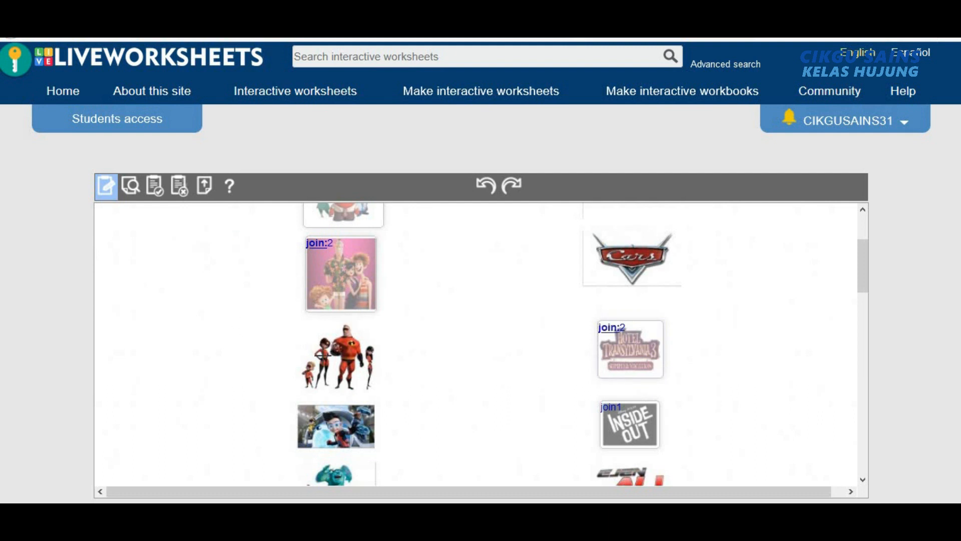
Step: Mark the superhero family picture and The Incredibles title as a matching pair with boxes labelled join:3
{"action": "left_click_drag", "start_coordinate": [300, 322], "coordinate": [375, 392]}
{"action": "type", "text": "join:3"}
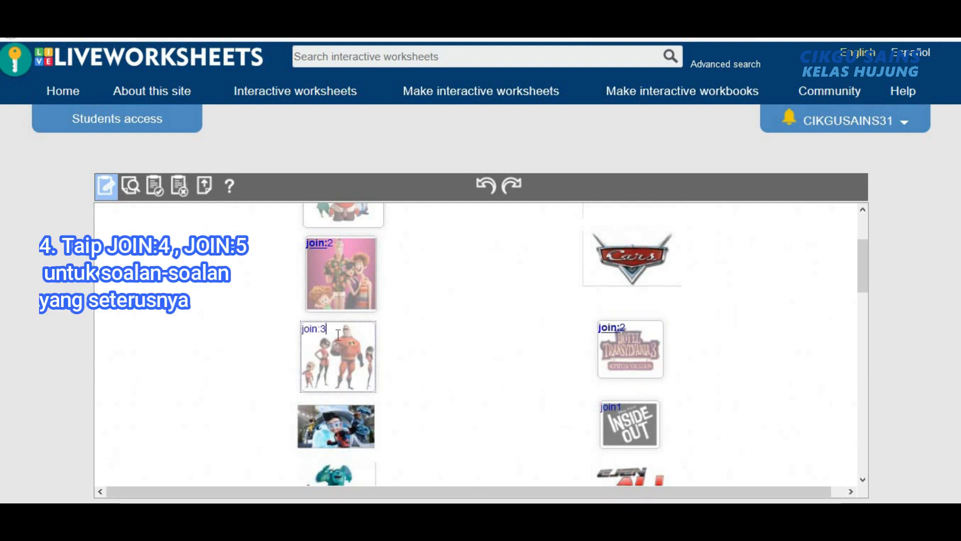
{"action": "scroll", "coordinate": [337, 334], "scroll_direction": "down", "scroll_amount": 3}
{"action": "left_click_drag", "start_coordinate": [599, 356], "coordinate": [675, 401]}
{"action": "left_click", "coordinate": [634, 377]}
{"action": "type", "text": "join:3"}
Step: Mark the Ejen Ali characters picture and the Ejen Ali title as a matching pair with boxes labelled join:4
{"action": "scroll", "coordinate": [635, 376], "scroll_direction": "up", "scroll_amount": 3}
{"action": "left_click_drag", "start_coordinate": [296, 402], "coordinate": [379, 452]}
{"action": "left_click", "coordinate": [332, 415]}
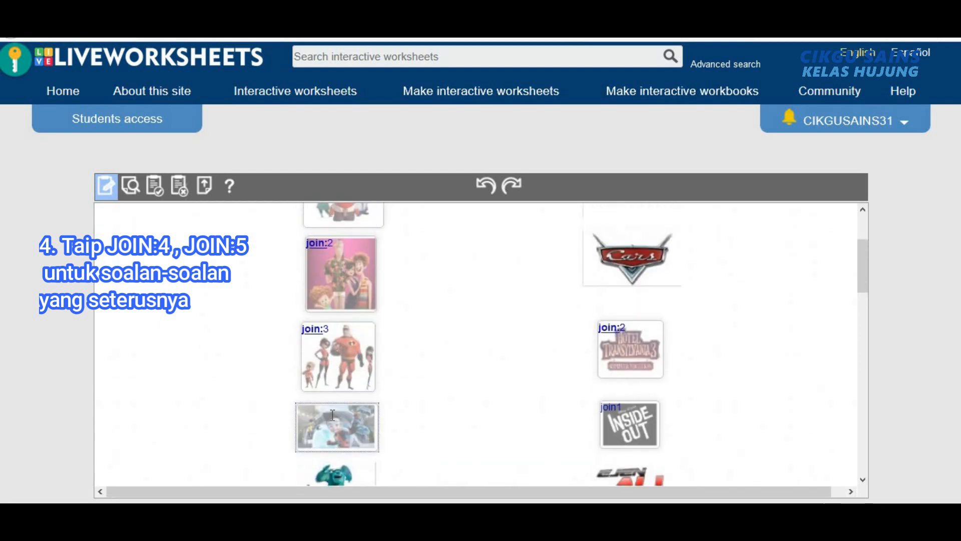
{"action": "type", "text": "join:4"}
{"action": "scroll", "coordinate": [333, 414], "scroll_direction": "down", "scroll_amount": 3}
{"action": "left_click", "coordinate": [631, 298]}
{"action": "key", "text": "BackSpace"}
{"action": "type", "text": "4"}
Step: Mark the Monsters, Inc. characters picture and the Monsters, Inc. title as a matching pair with boxes labelled join:5
{"action": "left_click_drag", "start_coordinate": [294, 289], "coordinate": [378, 346]}
{"action": "left_click", "coordinate": [345, 323]}
{"action": "type", "text": "join:5"}
{"action": "scroll", "coordinate": [555, 429], "scroll_direction": "up", "scroll_amount": 3}
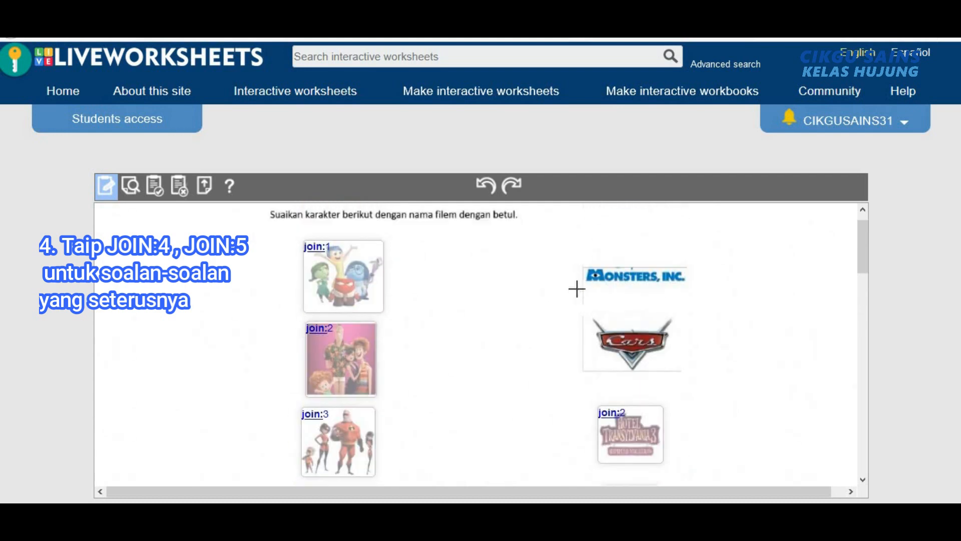
Step: Mark the red race car picture and the Cars title as a matching pair with boxes labelled join:6
{"action": "scroll", "coordinate": [296, 359], "scroll_direction": "down", "scroll_amount": 3}
{"action": "left_click_drag", "start_coordinate": [298, 360], "coordinate": [376, 422]}
{"action": "left_click", "coordinate": [349, 389]}
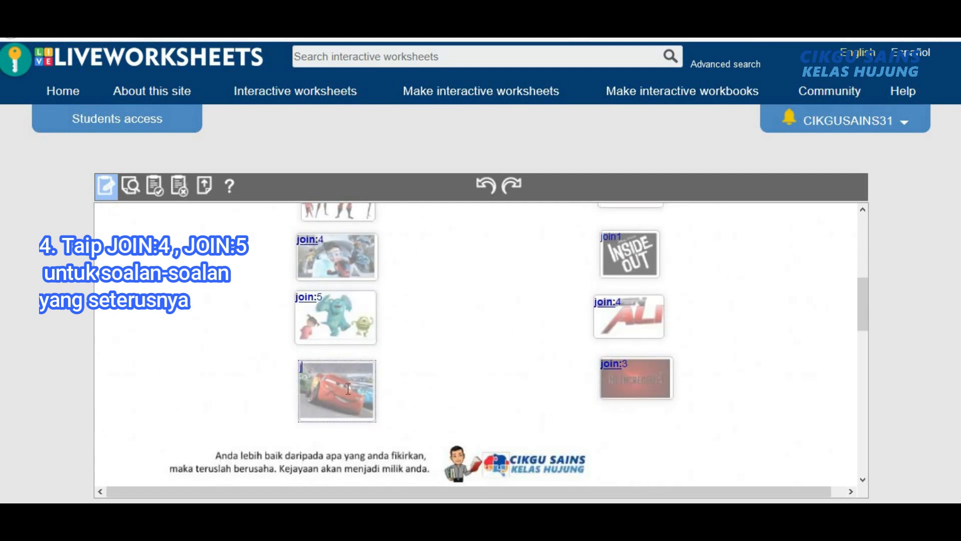
{"action": "scroll", "coordinate": [349, 389], "scroll_direction": "up", "scroll_amount": 5}
{"action": "left_click_drag", "start_coordinate": [579, 314], "coordinate": [681, 373]}
{"action": "left_click", "coordinate": [626, 339]}
{"action": "type", "text": "join:6"}
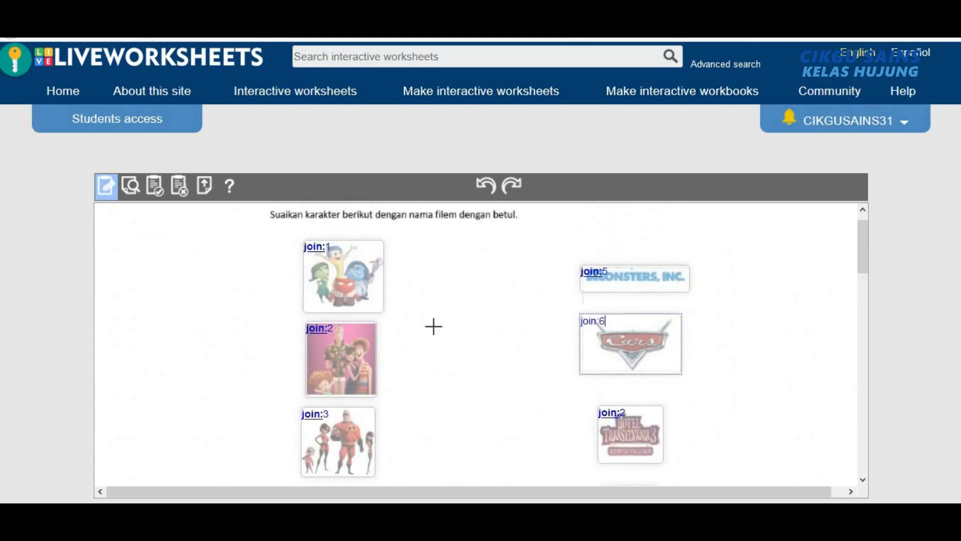
Step: Preview the worksheet and test the matching by connecting the Inside Out and Hotel Transylvania characters to their film titles
{"action": "scroll", "coordinate": [434, 326], "scroll_direction": "down", "scroll_amount": 5}
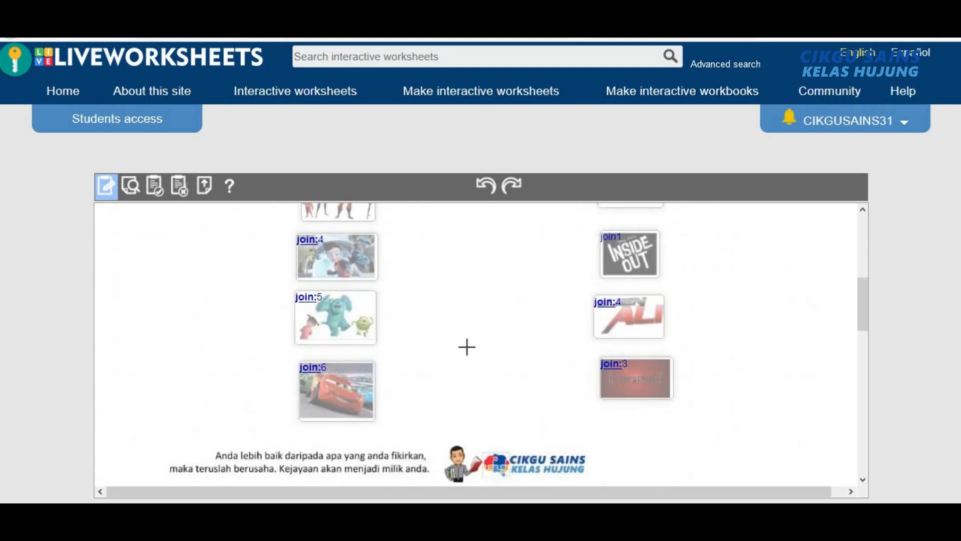
{"action": "left_click", "coordinate": [129, 189]}
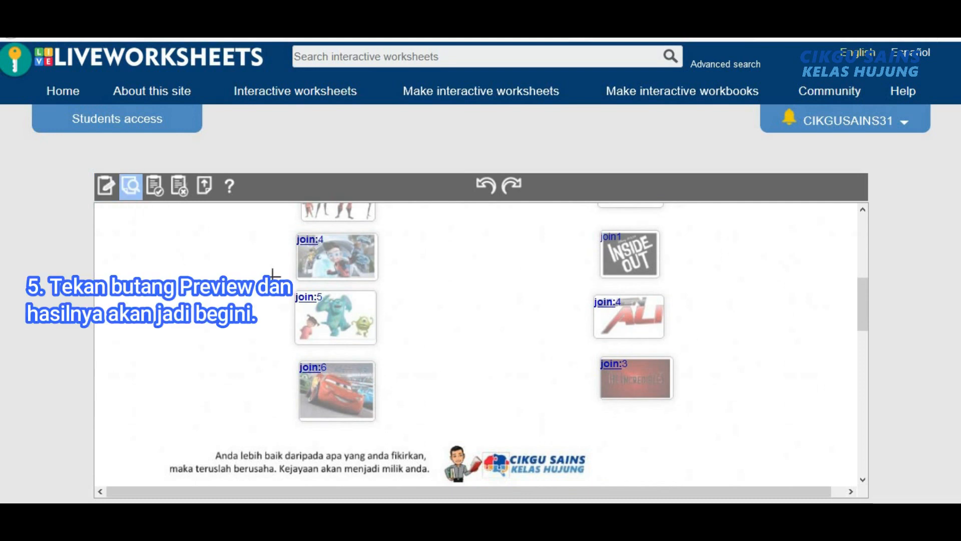
{"action": "scroll", "coordinate": [457, 326], "scroll_direction": "down", "scroll_amount": 2}
{"action": "scroll", "coordinate": [457, 328], "scroll_direction": "down", "scroll_amount": 3}
{"action": "scroll", "coordinate": [457, 329], "scroll_direction": "up", "scroll_amount": 3}
{"action": "mouse_move", "coordinate": [367, 272]}
{"action": "left_mouse_down"}
{"action": "mouse_move", "coordinate": [496, 379]}
{"action": "mouse_move", "coordinate": [534, 444]}
{"action": "mouse_move", "coordinate": [572, 459]}
{"action": "mouse_move", "coordinate": [616, 255]}
{"action": "mouse_move", "coordinate": [606, 243]}
{"action": "left_mouse_up"}
{"action": "scroll", "coordinate": [566, 455], "scroll_direction": "down", "scroll_amount": 3}
{"action": "scroll", "coordinate": [332, 300], "scroll_direction": "up", "scroll_amount": 3}
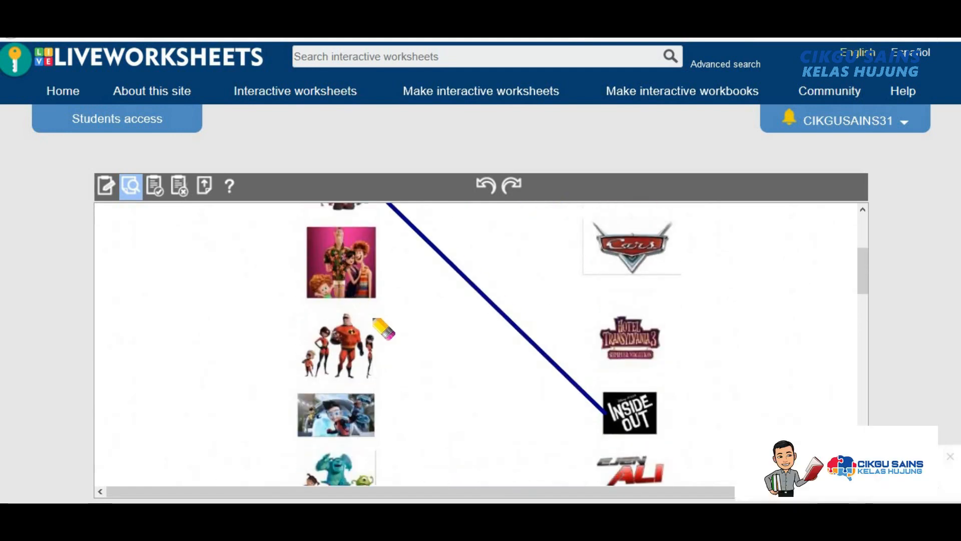
{"action": "scroll", "coordinate": [395, 333], "scroll_direction": "up", "scroll_amount": 2}
{"action": "left_click_drag", "start_coordinate": [364, 345], "coordinate": [605, 429]}
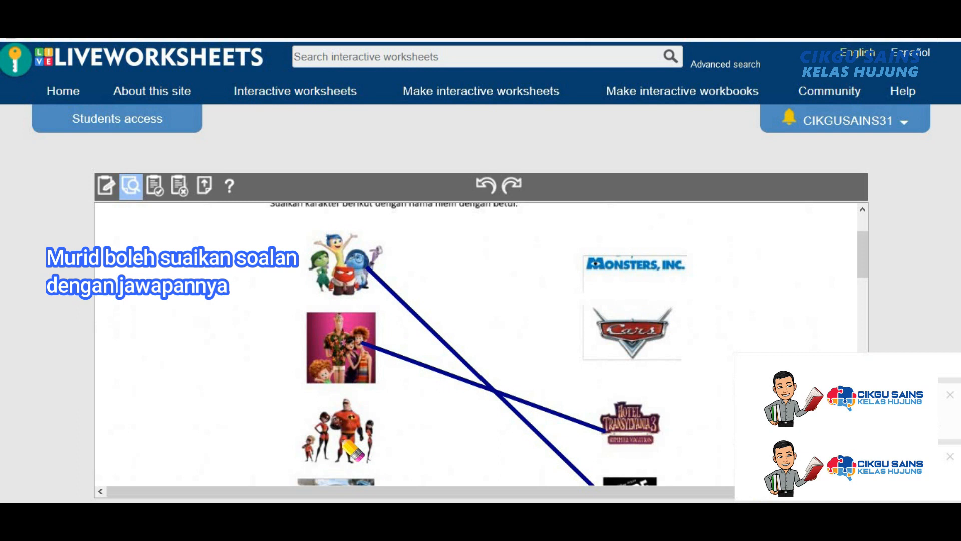
Step: Connect the Incredibles, Ejen Ali, Monsters, Inc. and Cars pictures to their film titles in the preview
{"action": "scroll", "coordinate": [428, 424], "scroll_direction": "down", "scroll_amount": 2}
{"action": "scroll", "coordinate": [428, 423], "scroll_direction": "down", "scroll_amount": 2}
{"action": "left_click_drag", "start_coordinate": [364, 273], "coordinate": [603, 451]}
{"action": "left_click_drag", "start_coordinate": [341, 328], "coordinate": [613, 395]}
{"action": "scroll", "coordinate": [385, 403], "scroll_direction": "up", "scroll_amount": 2}
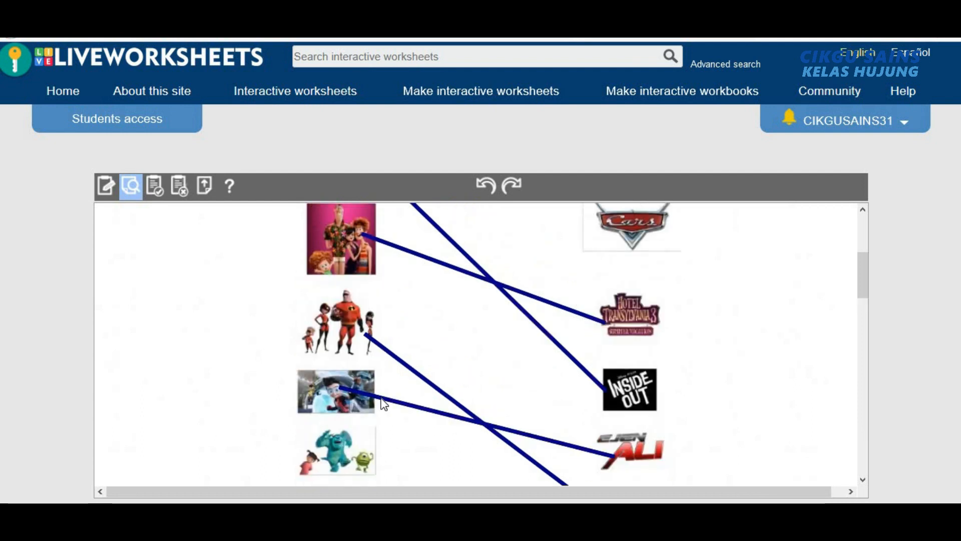
{"action": "left_click_drag", "start_coordinate": [358, 462], "coordinate": [592, 351]}
{"action": "scroll", "coordinate": [375, 390], "scroll_direction": "down", "scroll_amount": 7}
{"action": "left_click_drag", "start_coordinate": [352, 387], "coordinate": [608, 247]}
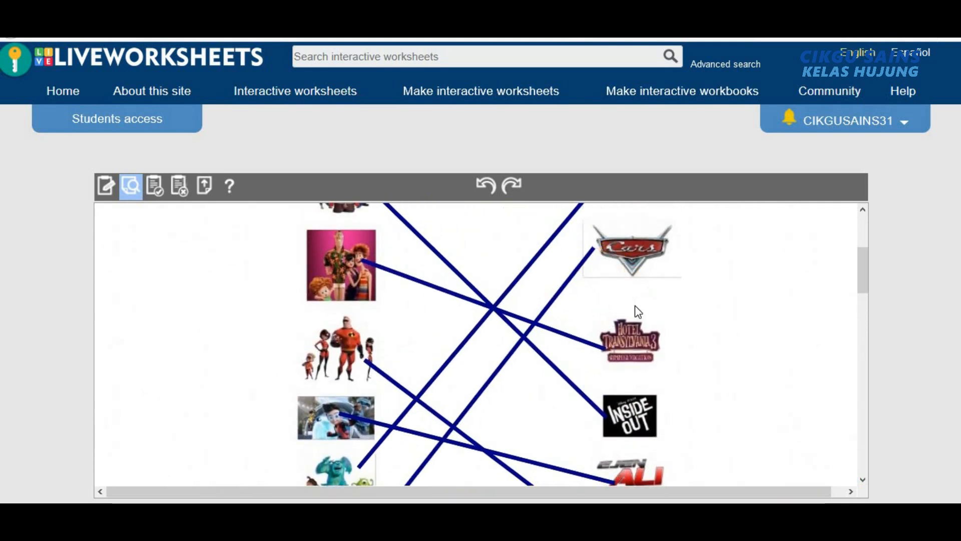
Step: Finish the previewed worksheet and check how the matched pairs are marked
{"action": "scroll", "coordinate": [595, 351], "scroll_direction": "down", "scroll_amount": 10}
{"action": "scroll", "coordinate": [550, 386], "scroll_direction": "down", "scroll_amount": 4}
{"action": "left_click", "coordinate": [496, 384]}
{"action": "scroll", "coordinate": [659, 377], "scroll_direction": "up", "scroll_amount": 8}
{"action": "scroll", "coordinate": [661, 377], "scroll_direction": "up", "scroll_amount": 6}
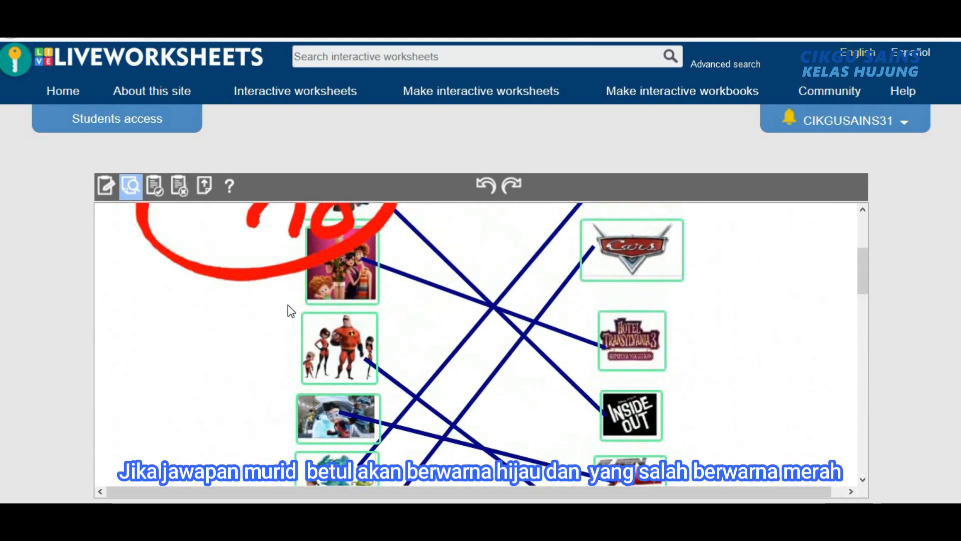
{"action": "scroll", "coordinate": [673, 315], "scroll_direction": "down", "scroll_amount": 1}
{"action": "scroll", "coordinate": [672, 313], "scroll_direction": "down", "scroll_amount": 2}
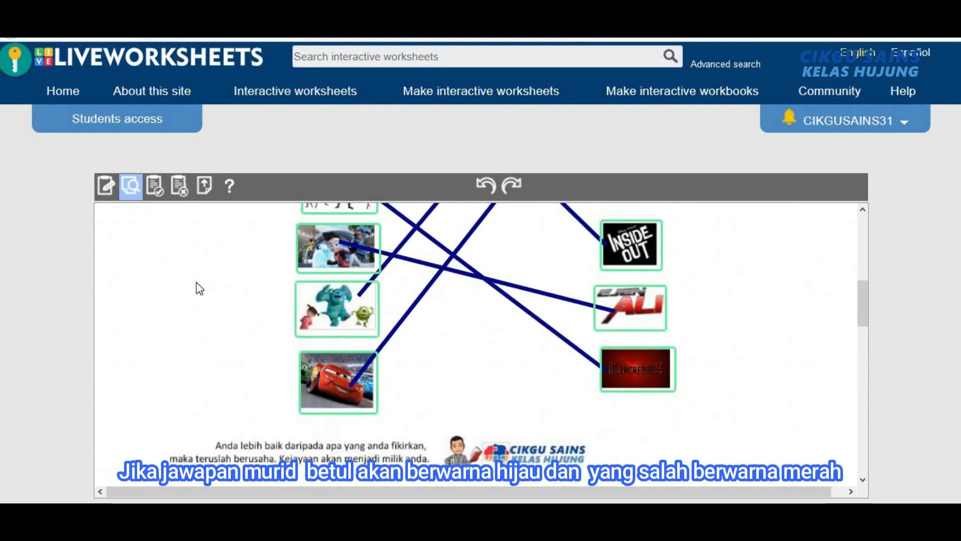
Step: Return to editing the worksheet and mark the Iron Man picture in the superhero exercise with a box labelled drag:1
{"action": "left_click", "coordinate": [105, 189]}
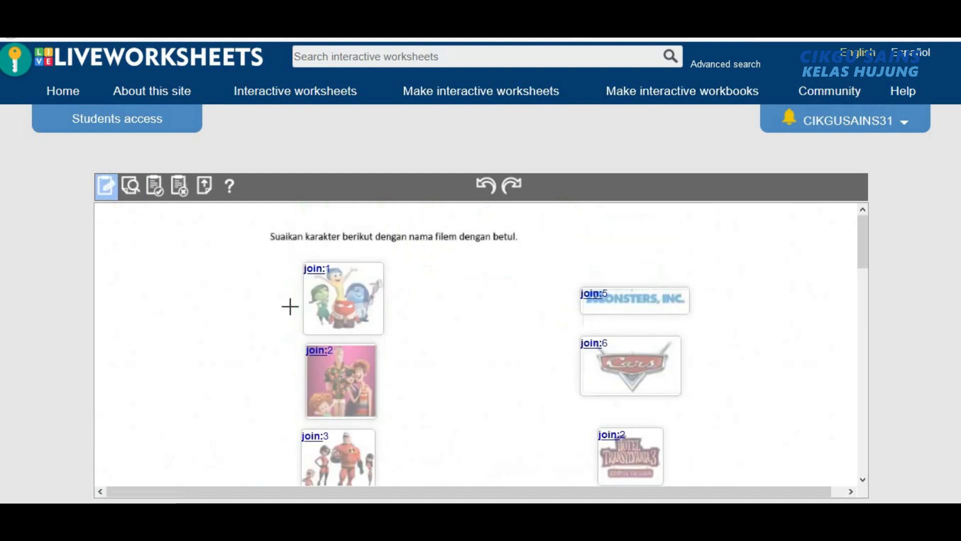
{"action": "scroll", "coordinate": [506, 331], "scroll_direction": "down", "scroll_amount": 3}
{"action": "scroll", "coordinate": [506, 331], "scroll_direction": "down", "scroll_amount": 7}
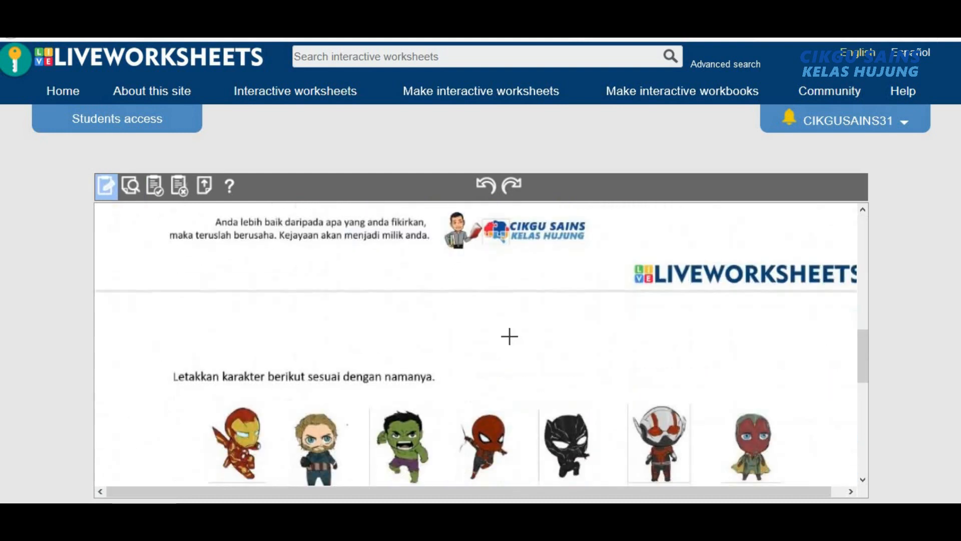
{"action": "scroll", "coordinate": [493, 330], "scroll_direction": "up", "scroll_amount": 2}
{"action": "left_click_drag", "start_coordinate": [866, 371], "coordinate": [867, 384]}
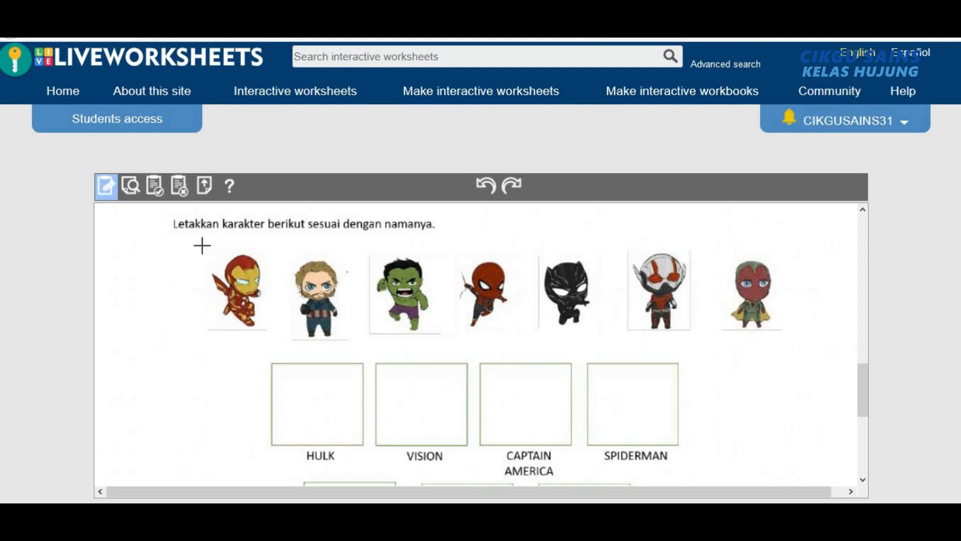
{"action": "left_click_drag", "start_coordinate": [205, 247], "coordinate": [272, 331]}
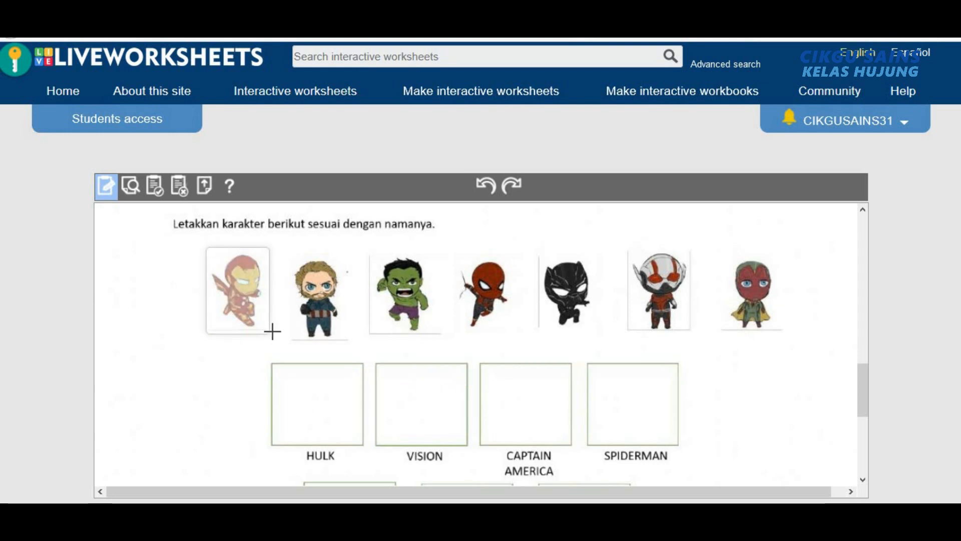
{"action": "left_click", "coordinate": [226, 262]}
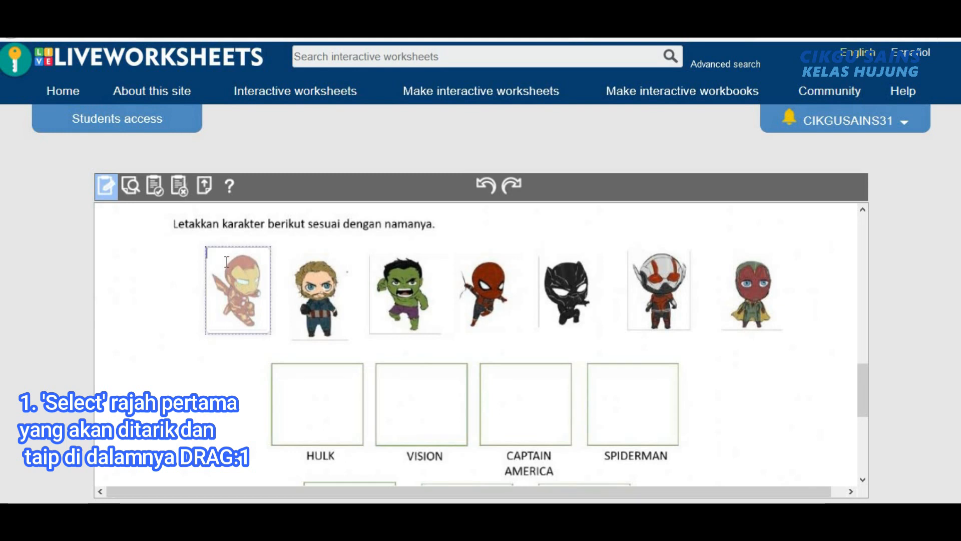
{"action": "type", "text": "drag:1"}
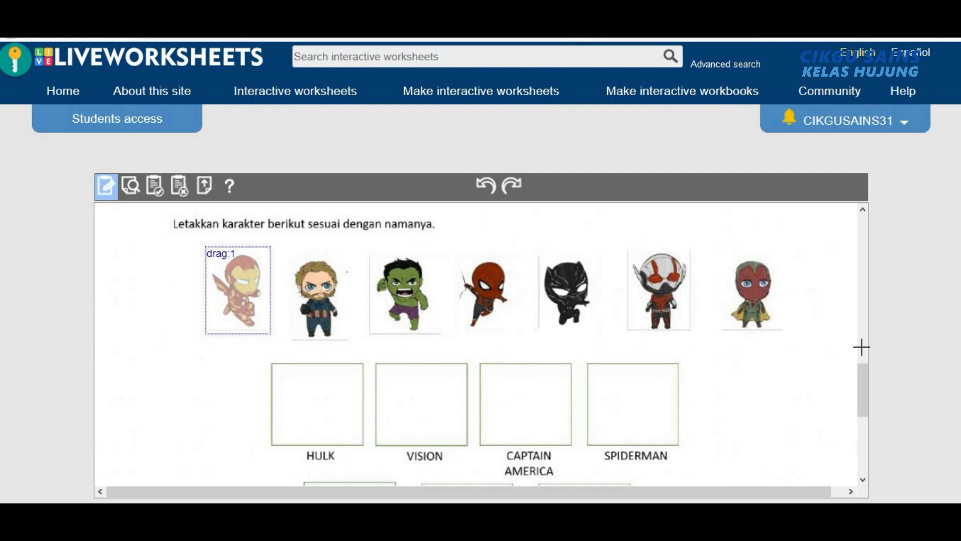
Step: Mark the empty frame above the IRON MAN name with a box labelled drop:1
{"action": "left_click_drag", "start_coordinate": [866, 378], "coordinate": [471, 376]}
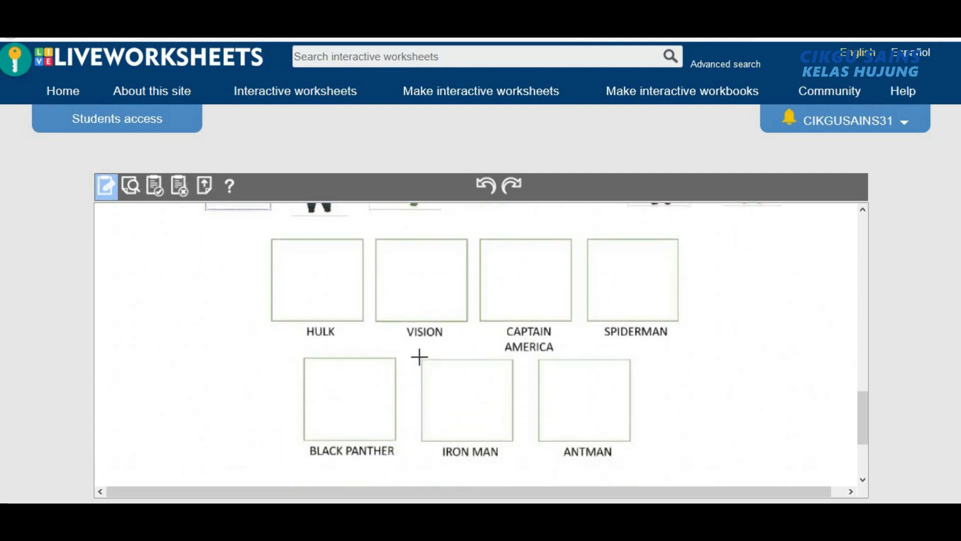
{"action": "left_click_drag", "start_coordinate": [421, 358], "coordinate": [518, 446]}
{"action": "left_click", "coordinate": [457, 386]}
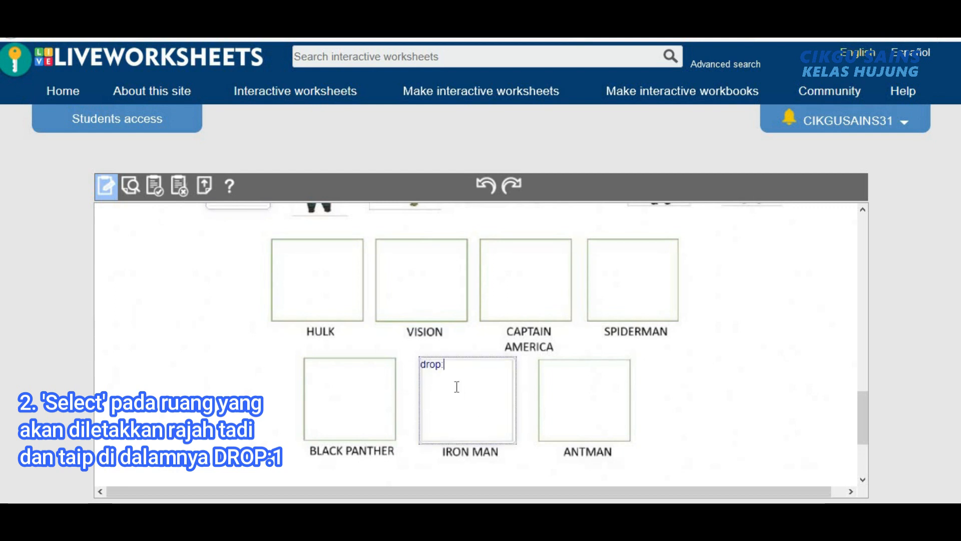
{"action": "type", "text": "drop:1"}
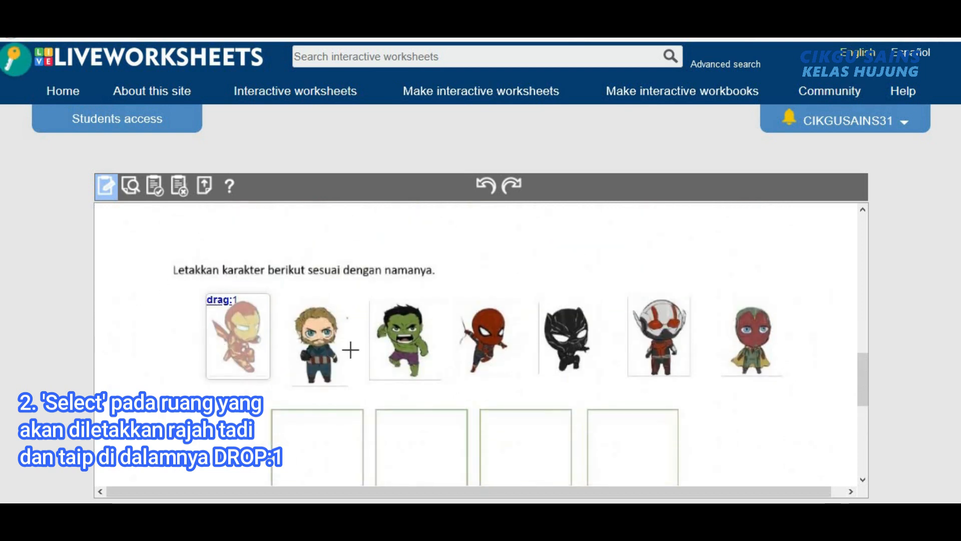
{"action": "scroll", "coordinate": [548, 412], "scroll_direction": "down", "scroll_amount": 3}
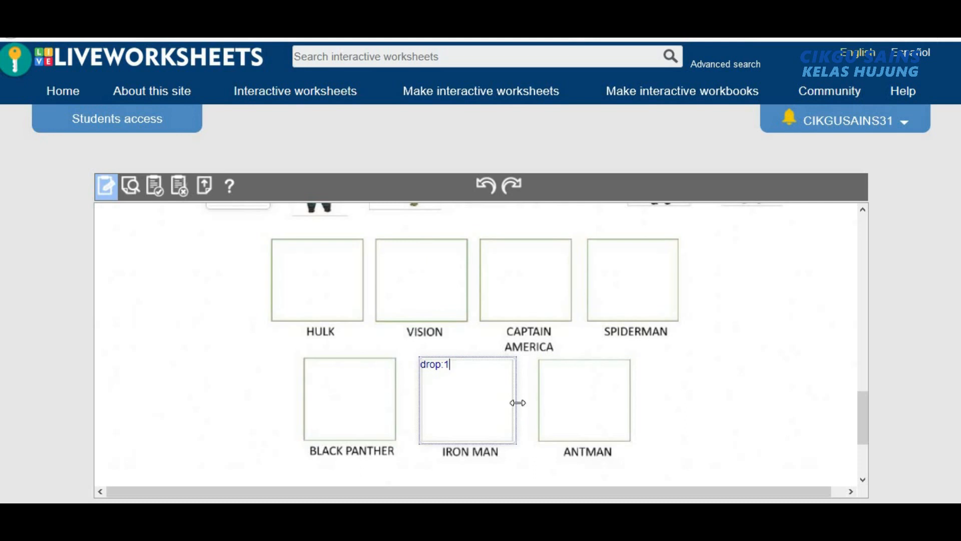
Step: Label the Captain America picture drag:2 and the empty frame above his name drop:2
{"action": "scroll", "coordinate": [518, 403], "scroll_direction": "up", "scroll_amount": 4}
{"action": "left_click_drag", "start_coordinate": [282, 297], "coordinate": [346, 386]}
{"action": "left_click", "coordinate": [311, 308]}
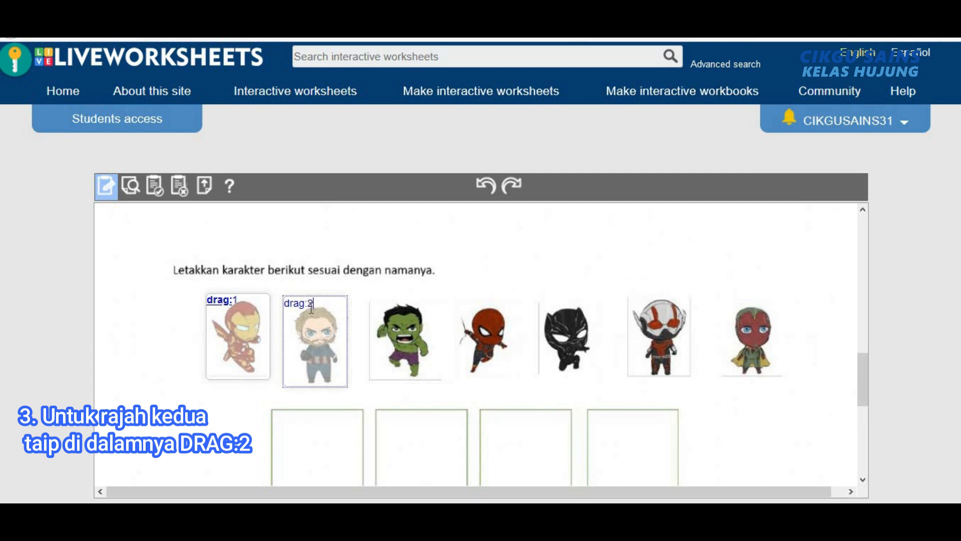
{"action": "scroll", "coordinate": [520, 375], "scroll_direction": "down", "scroll_amount": 3}
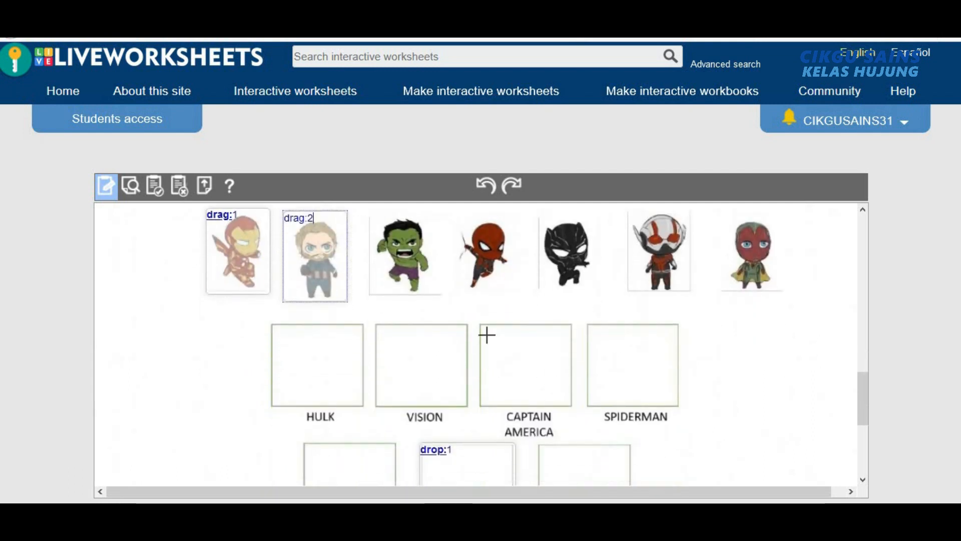
{"action": "left_click_drag", "start_coordinate": [481, 324], "coordinate": [576, 409]}
{"action": "left_click", "coordinate": [515, 340]}
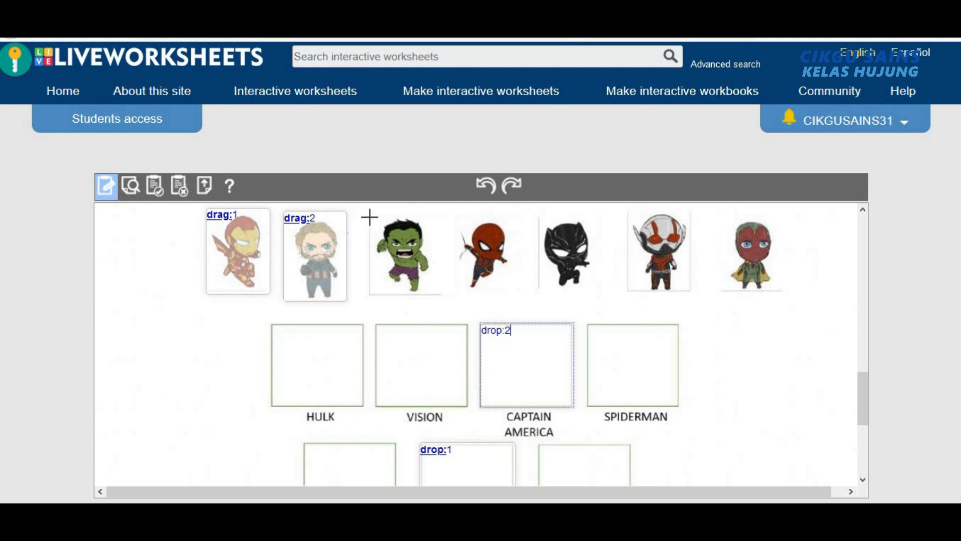
Step: Label the Hulk picture drag:3 and the empty frame above the HULK name drop:3
{"action": "left_click_drag", "start_coordinate": [429, 284], "coordinate": [442, 298]}
{"action": "left_click", "coordinate": [400, 233]}
{"action": "type", "text": "drag:3"}
{"action": "left_click_drag", "start_coordinate": [269, 323], "coordinate": [366, 408]}
{"action": "left_click", "coordinate": [326, 360]}
{"action": "type", "text": "drop:3"}
Step: Label the Spiderman picture drag:4 and the empty frame above the SPIDERMAN name drop:4
{"action": "left_click_drag", "start_coordinate": [455, 219], "coordinate": [516, 295]}
{"action": "left_click_drag", "start_coordinate": [586, 323], "coordinate": [679, 408]}
{"action": "left_click", "coordinate": [646, 370]}
{"action": "left_click", "coordinate": [470, 234]}
{"action": "type", "text": "drag:4"}
{"action": "left_click", "coordinate": [607, 337]}
{"action": "type", "text": "drop:4"}
Step: Label the frame above the BLACK PANTHER name drop:5 and the Black Panther picture drag:5
{"action": "scroll", "coordinate": [452, 350], "scroll_direction": "down", "scroll_amount": 2}
{"action": "left_click_drag", "start_coordinate": [301, 356], "coordinate": [398, 442]}
{"action": "left_click", "coordinate": [346, 373]}
{"action": "type", "text": "drop:"}
{"action": "scroll", "coordinate": [346, 373], "scroll_direction": "up", "scroll_amount": 2}
{"action": "scroll", "coordinate": [375, 309], "scroll_direction": "down", "scroll_amount": 3}
{"action": "type", "text": "5"}
{"action": "scroll", "coordinate": [375, 308], "scroll_direction": "up", "scroll_amount": 2}
{"action": "left_click", "coordinate": [551, 229]}
{"action": "type", "text": "dra"}
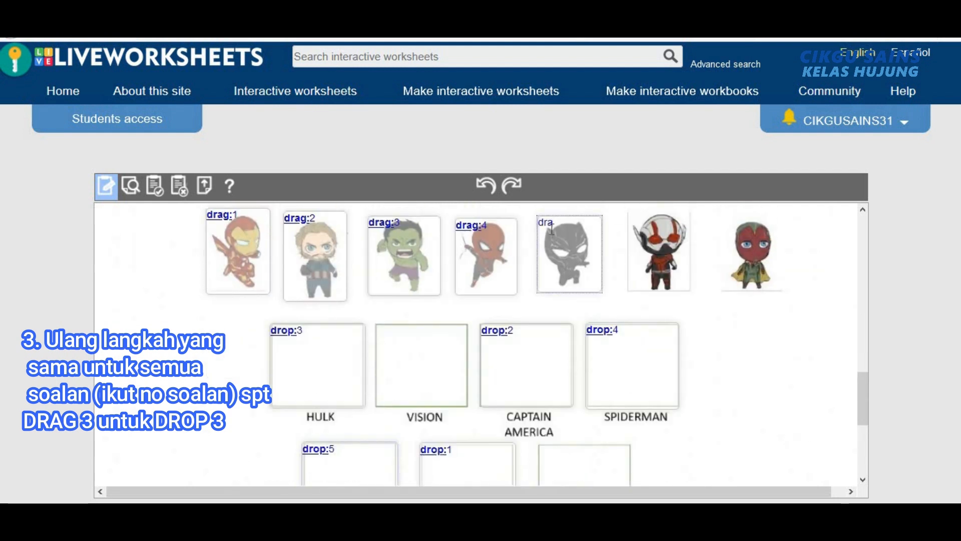
Step: Label the Antman picture drag:6 and the empty frame above the ANTMAN name drop:6
{"action": "left_click_drag", "start_coordinate": [624, 209], "coordinate": [694, 296]}
{"action": "left_click", "coordinate": [642, 231]}
{"action": "type", "text": "drag"}
{"action": "scroll", "coordinate": [495, 306], "scroll_direction": "down", "scroll_amount": 1}
{"action": "left_click_drag", "start_coordinate": [534, 359], "coordinate": [634, 445]}
{"action": "left_click", "coordinate": [573, 384]}
{"action": "type", "text": "drop:6"}
Step: Label the Vision picture drag:7 and the empty frame above the VISION name drop:7
{"action": "scroll", "coordinate": [573, 384], "scroll_direction": "up", "scroll_amount": 3}
{"action": "left_click_drag", "start_coordinate": [720, 382], "coordinate": [782, 465]}
{"action": "left_click", "coordinate": [745, 403]}
{"action": "type", "text": "drag"}
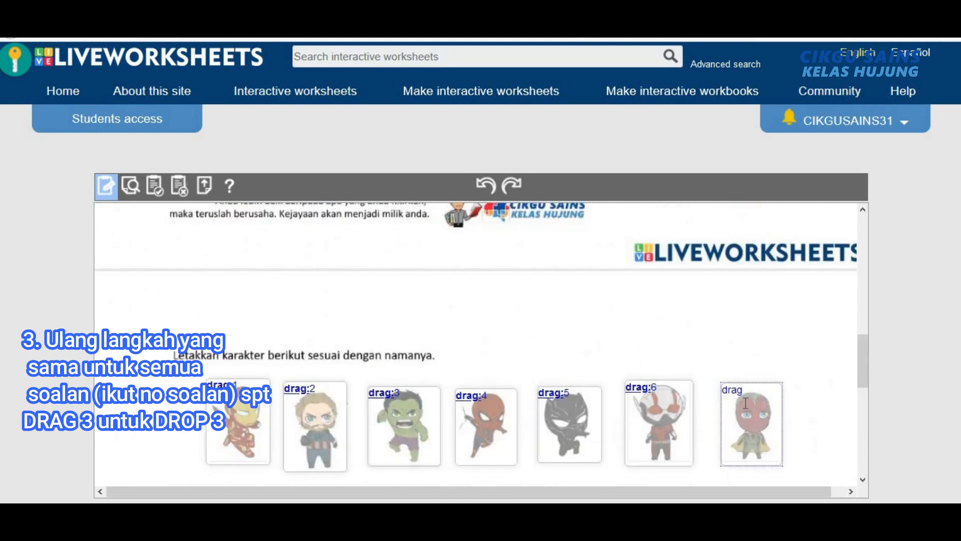
{"action": "type", "text": ":7"}
{"action": "scroll", "coordinate": [708, 401], "scroll_direction": "down", "scroll_amount": 3}
{"action": "type", "text": "7"}
{"action": "key", "text": "Tab"}
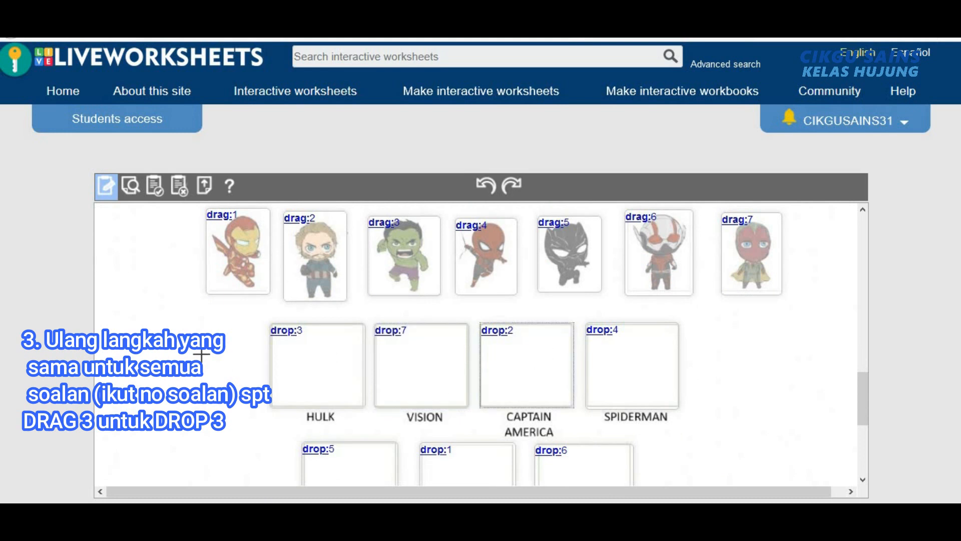
Step: Look over the drag and drop labels and preview the superhero exercise
{"action": "scroll", "coordinate": [650, 394], "scroll_direction": "down", "scroll_amount": 3}
{"action": "scroll", "coordinate": [648, 392], "scroll_direction": "up", "scroll_amount": 5}
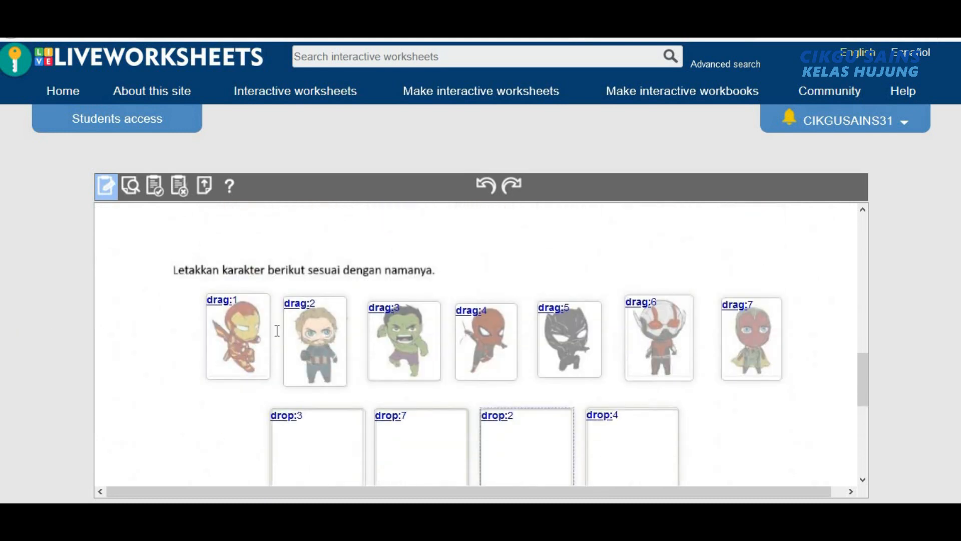
{"action": "scroll", "coordinate": [731, 369], "scroll_direction": "down", "scroll_amount": 3}
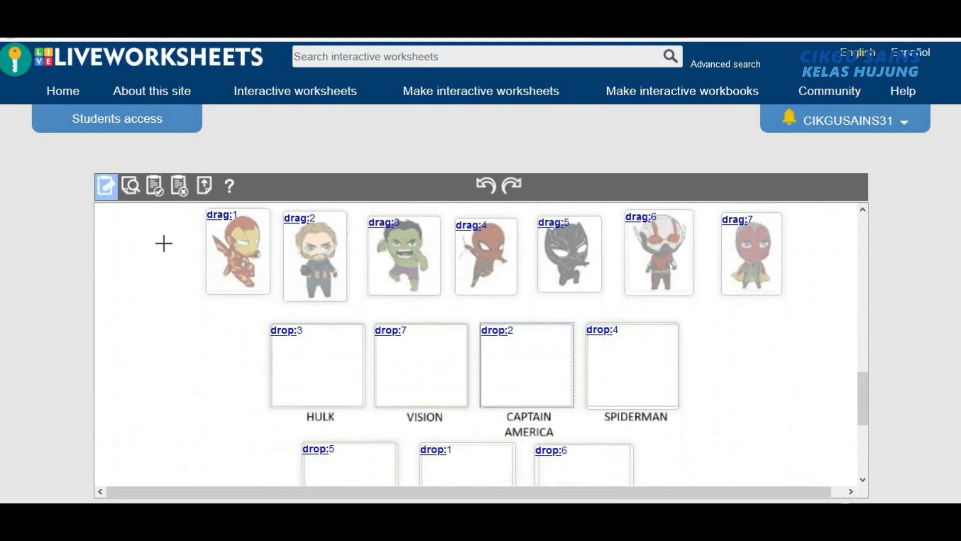
{"action": "left_click", "coordinate": [132, 192]}
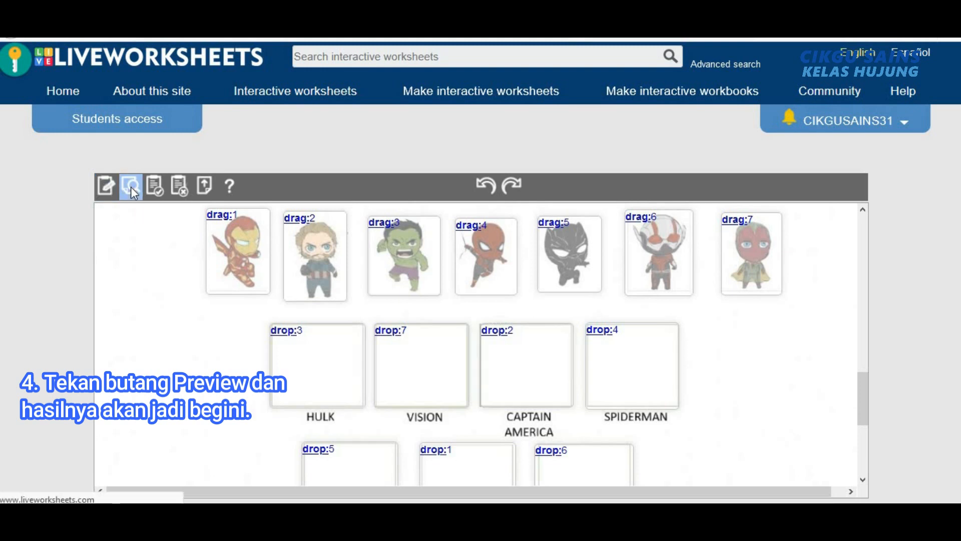
{"action": "scroll", "coordinate": [571, 351], "scroll_direction": "down", "scroll_amount": 10}
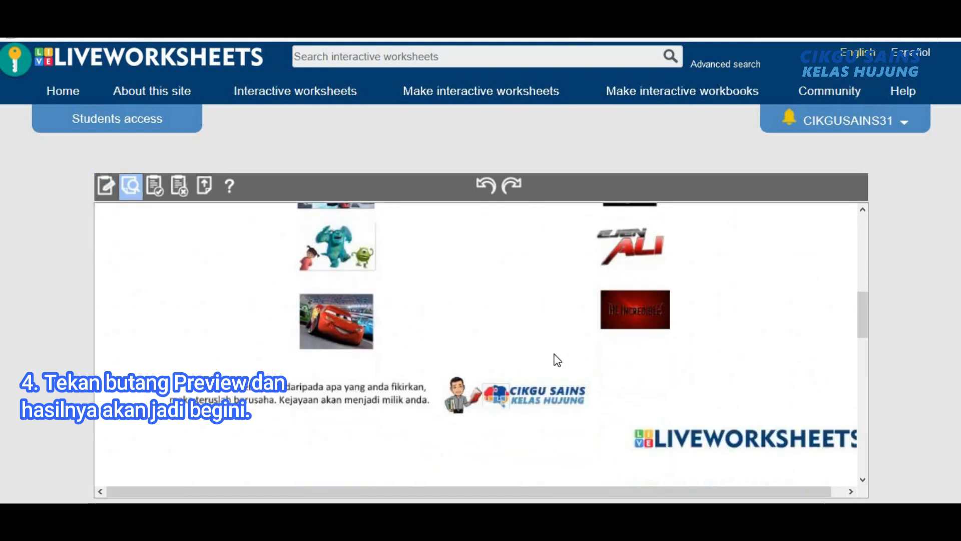
{"action": "scroll", "coordinate": [568, 366], "scroll_direction": "down", "scroll_amount": 3}
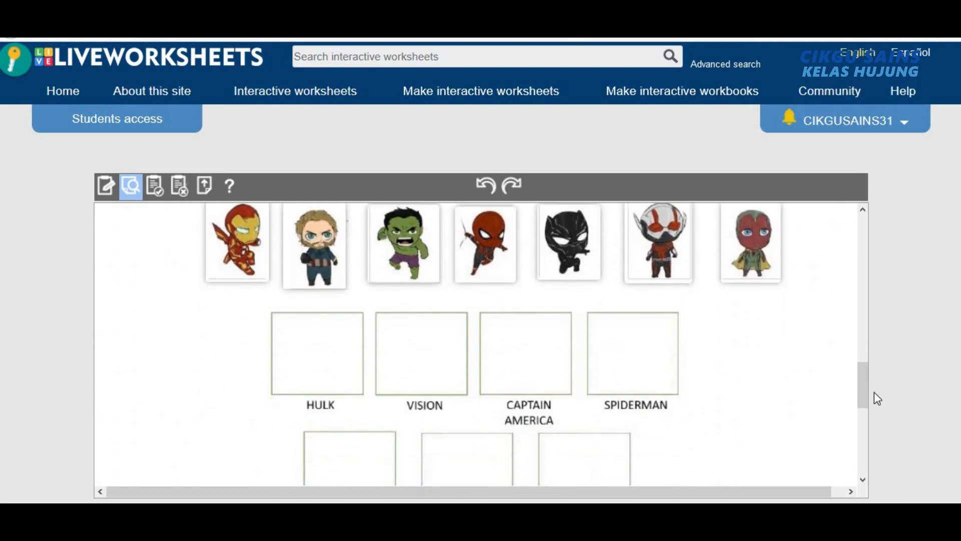
{"action": "left_click_drag", "start_coordinate": [864, 385], "coordinate": [863, 381]}
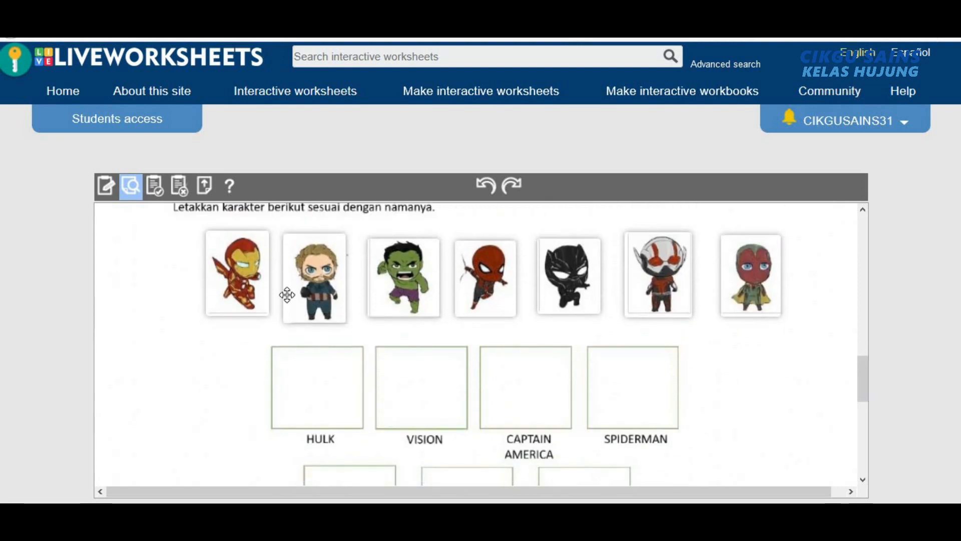
Step: Test the preview by placing Captain America and Hulk in their own frames, Spiderman in the VISION frame and Vision in the SPIDERMAN frame
{"action": "left_click_drag", "start_coordinate": [322, 268], "coordinate": [530, 381]}
{"action": "left_click_drag", "start_coordinate": [407, 271], "coordinate": [305, 390]}
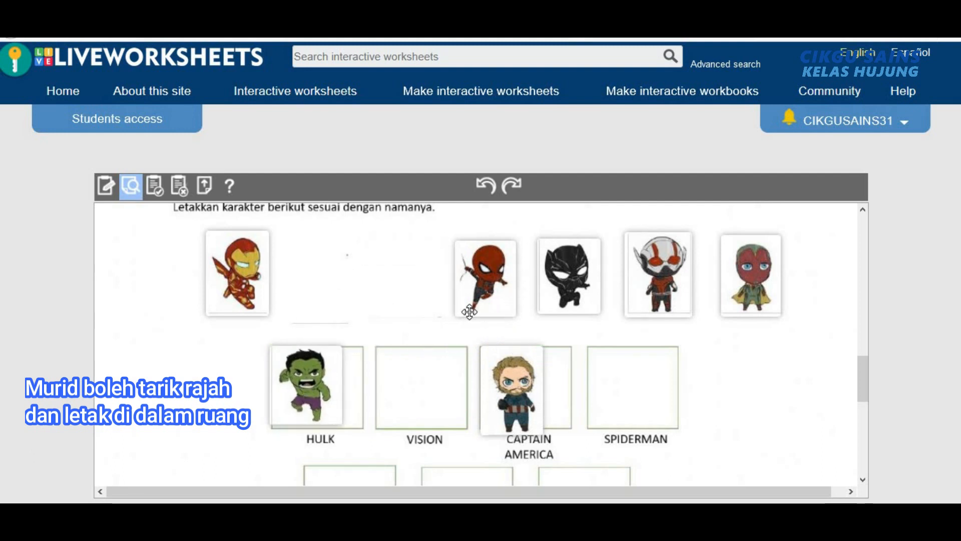
{"action": "left_click_drag", "start_coordinate": [469, 311], "coordinate": [413, 389]}
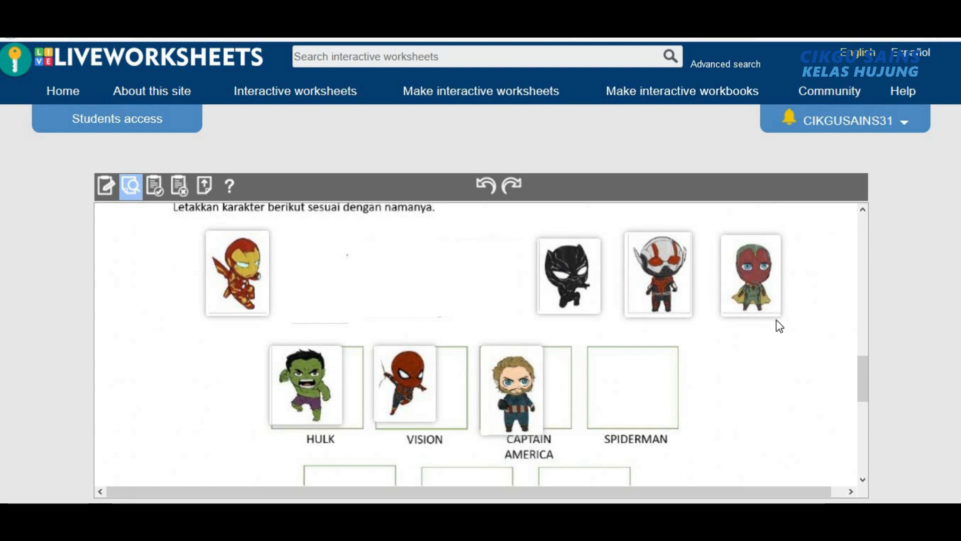
{"action": "left_click_drag", "start_coordinate": [769, 274], "coordinate": [628, 387]}
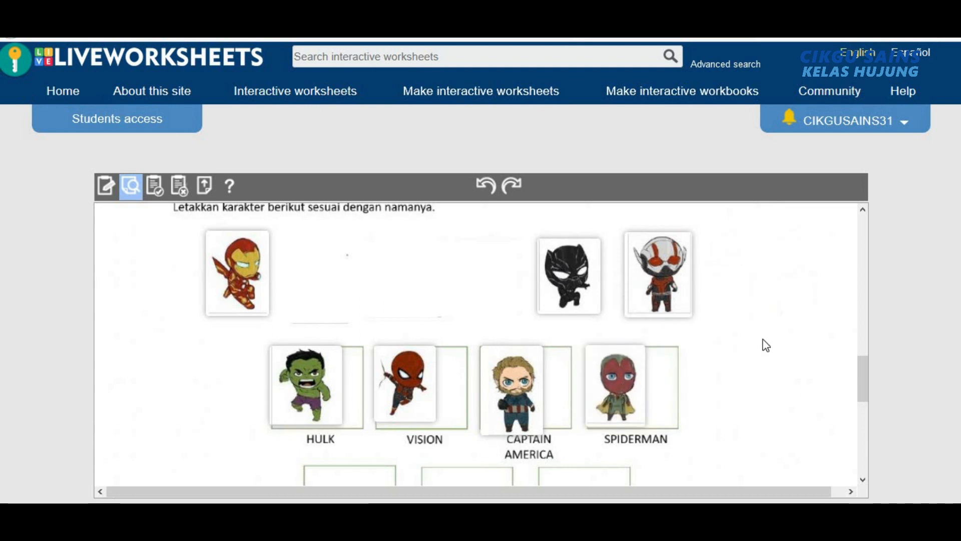
Step: Place the Antman, Black Panther and Iron Man pictures in the frames above their names in the preview
{"action": "scroll", "coordinate": [762, 338], "scroll_direction": "down", "scroll_amount": 2}
{"action": "scroll", "coordinate": [757, 330], "scroll_direction": "down", "scroll_amount": 2}
{"action": "scroll", "coordinate": [755, 328], "scroll_direction": "up", "scroll_amount": 2}
{"action": "left_click_drag", "start_coordinate": [660, 217], "coordinate": [577, 442]}
{"action": "left_click_drag", "start_coordinate": [571, 206], "coordinate": [340, 450]}
{"action": "left_click_drag", "start_coordinate": [226, 214], "coordinate": [458, 400]}
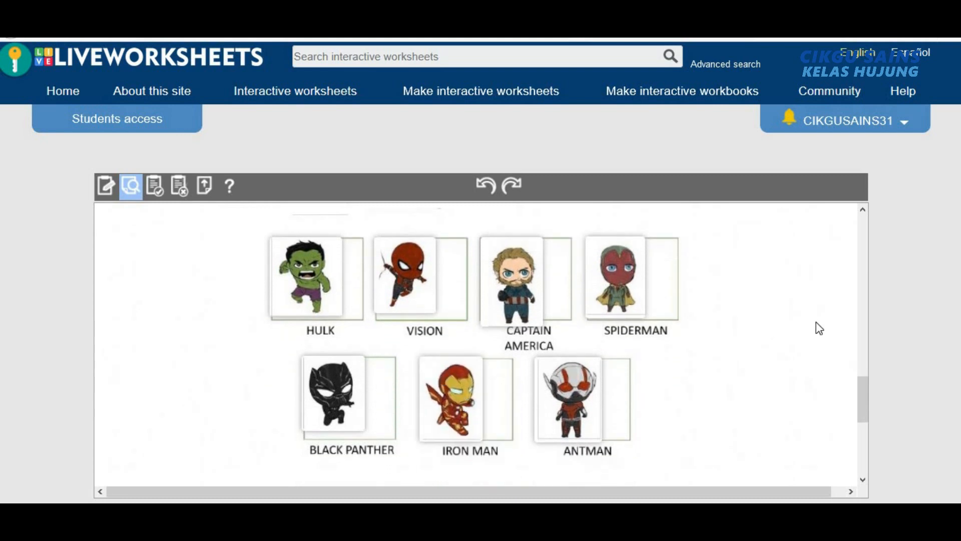
Step: Finish the previewed worksheet and check how the right and wrong superhero placements are marked
{"action": "scroll", "coordinate": [478, 436], "scroll_direction": "down", "scroll_amount": 3}
{"action": "left_click", "coordinate": [482, 476]}
{"action": "scroll", "coordinate": [676, 352], "scroll_direction": "up", "scroll_amount": 3}
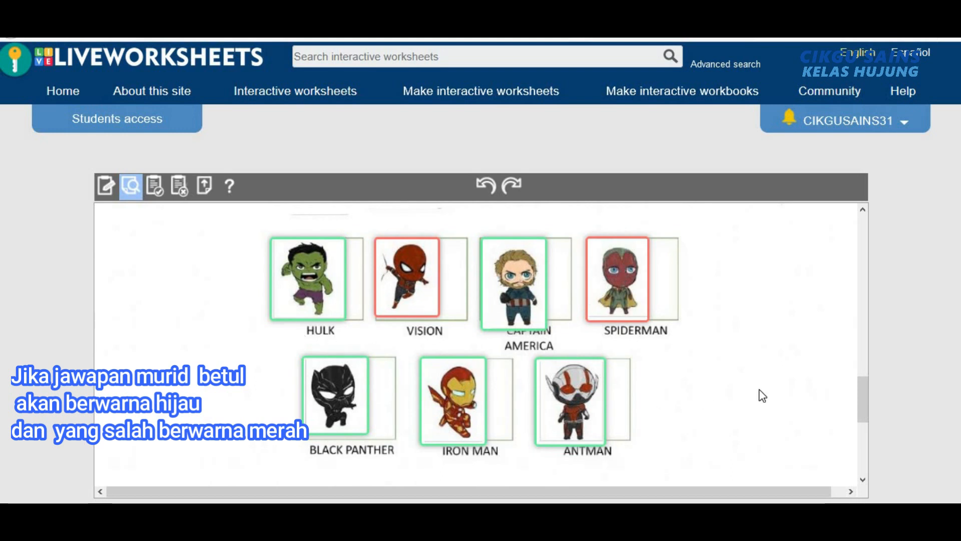
Step: Return to editing, start saving the worksheet and choose to share it with other teachers
{"action": "left_click", "coordinate": [106, 186]}
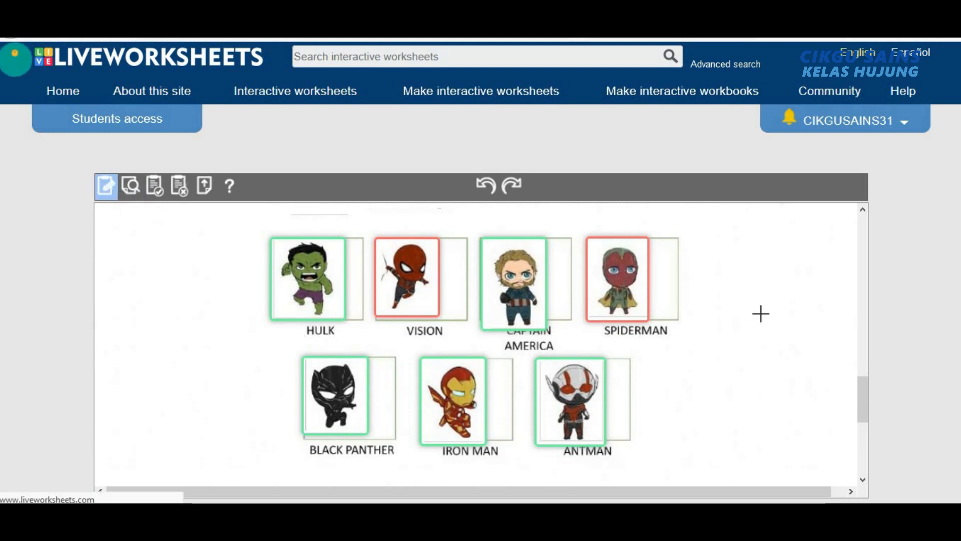
{"action": "scroll", "coordinate": [761, 313], "scroll_direction": "down", "scroll_amount": 10}
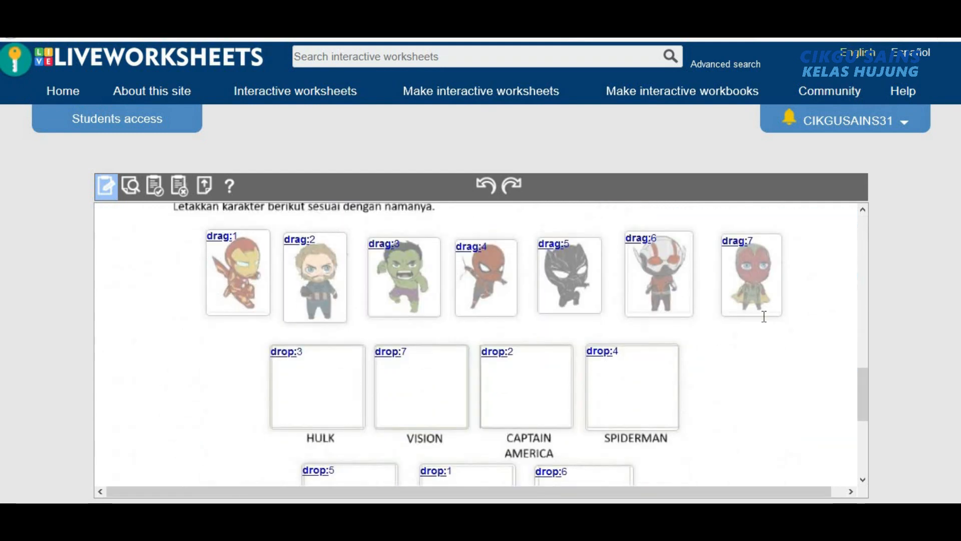
{"action": "scroll", "coordinate": [765, 316], "scroll_direction": "down", "scroll_amount": 2}
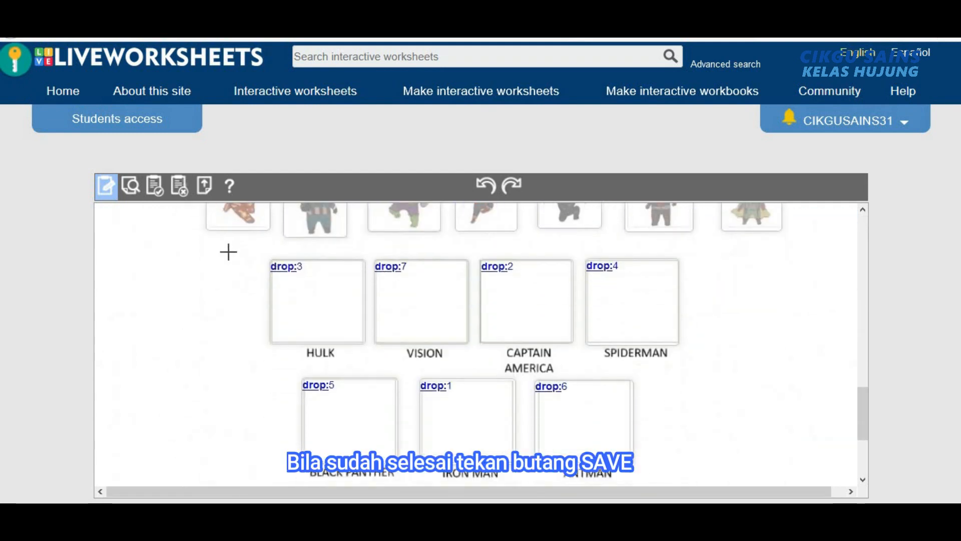
{"action": "left_click", "coordinate": [156, 187]}
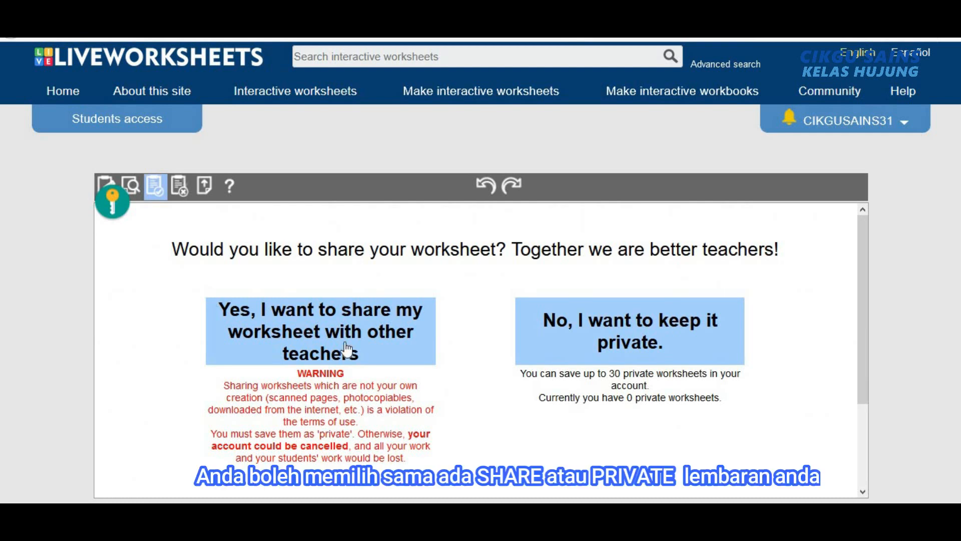
{"action": "left_click", "coordinate": [365, 332]}
Step: Enter the title Soalan suaikan, language Malay, school subject Sains and grade Ting.1 for the worksheet
{"action": "left_click", "coordinate": [305, 250]}
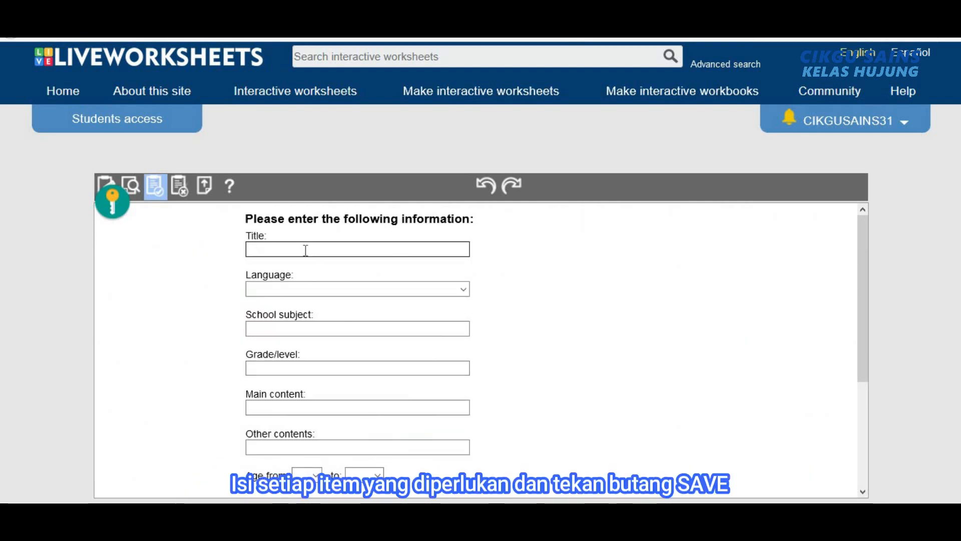
{"action": "type", "text": "SOALAN SUAIKAN"}
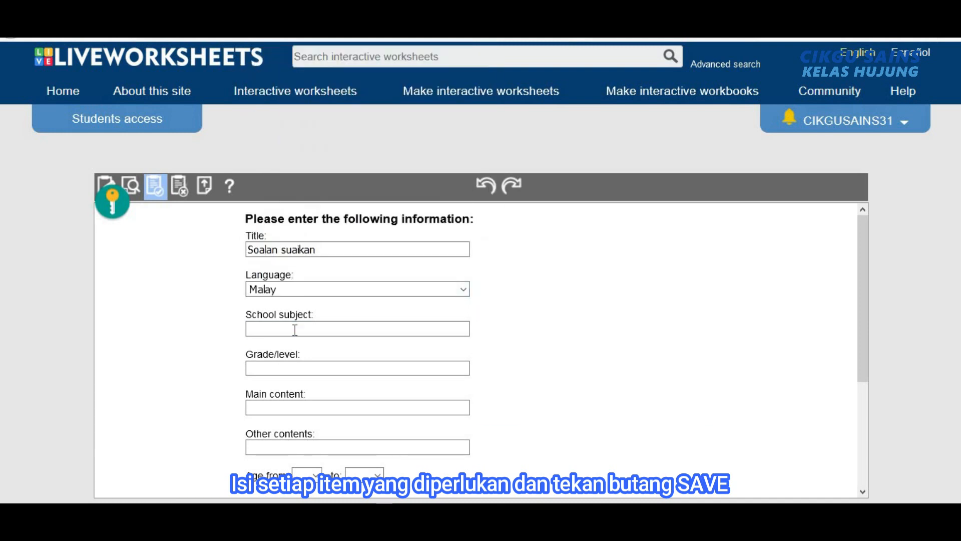
{"action": "left_click", "coordinate": [295, 328]}
{"action": "type", "text": "Sains"}
{"action": "left_click", "coordinate": [295, 367]}
{"action": "type", "text": "Ting.1"}
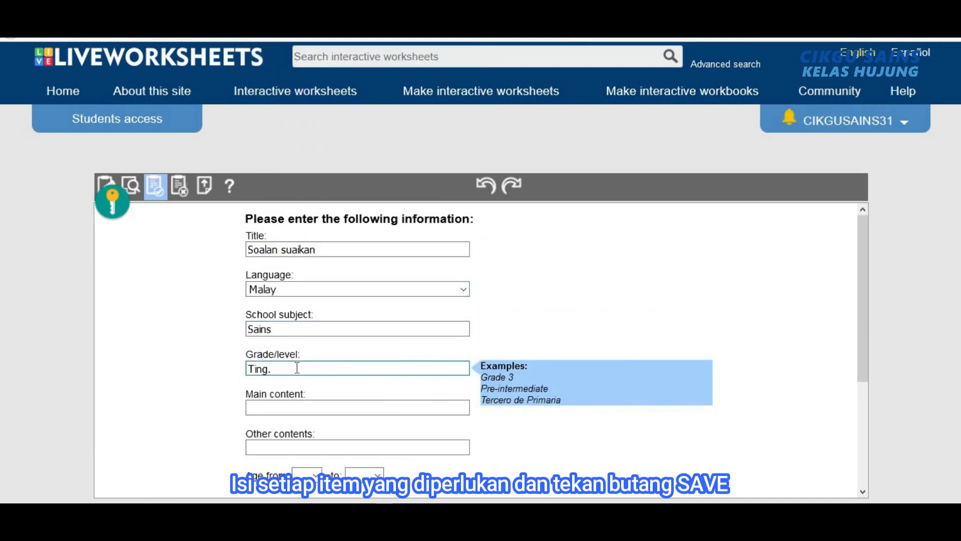
Step: Set the main content to Sains, the age range to 12–15 and the description to Soalan suaikan, and save the worksheet
{"action": "left_click", "coordinate": [301, 407]}
{"action": "type", "text": "Sains"}
{"action": "scroll", "coordinate": [647, 365], "scroll_direction": "down", "scroll_amount": 2}
{"action": "left_click", "coordinate": [360, 390]}
{"action": "left_click", "coordinate": [339, 437]}
{"action": "type", "text": "Soalan suaikan"}
{"action": "scroll", "coordinate": [360, 441], "scroll_direction": "down", "scroll_amount": 2}
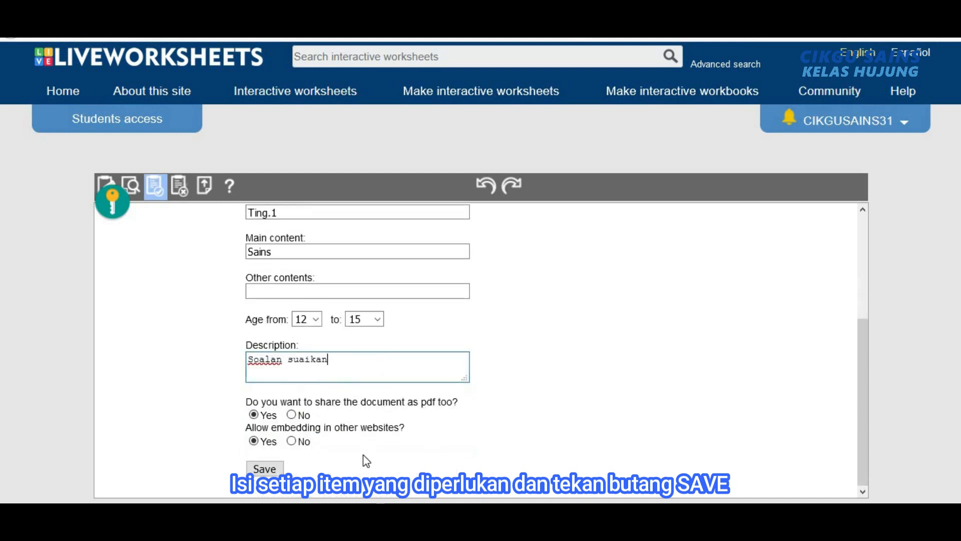
{"action": "left_click", "coordinate": [273, 470]}
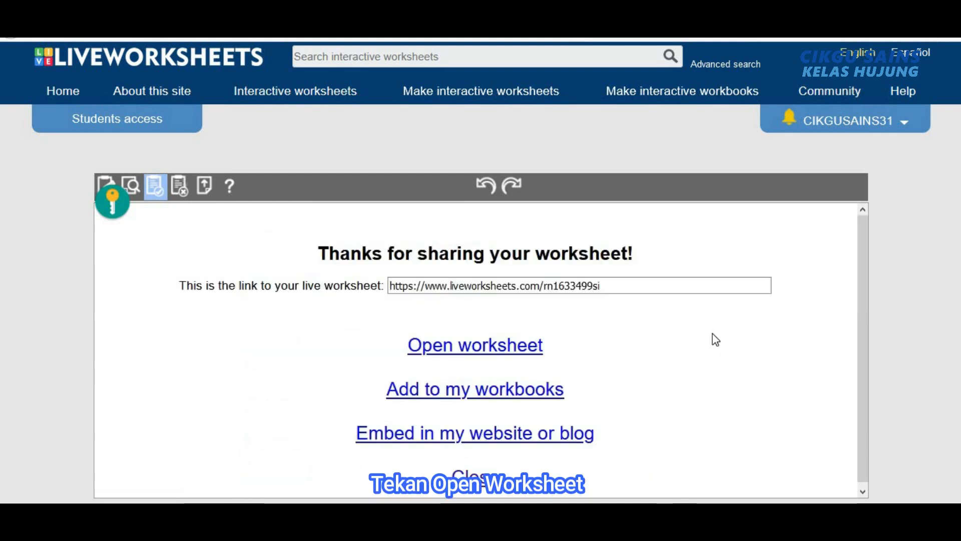
Step: Open the published worksheet and view its page with the film-matching exercise
{"action": "left_click", "coordinate": [490, 354]}
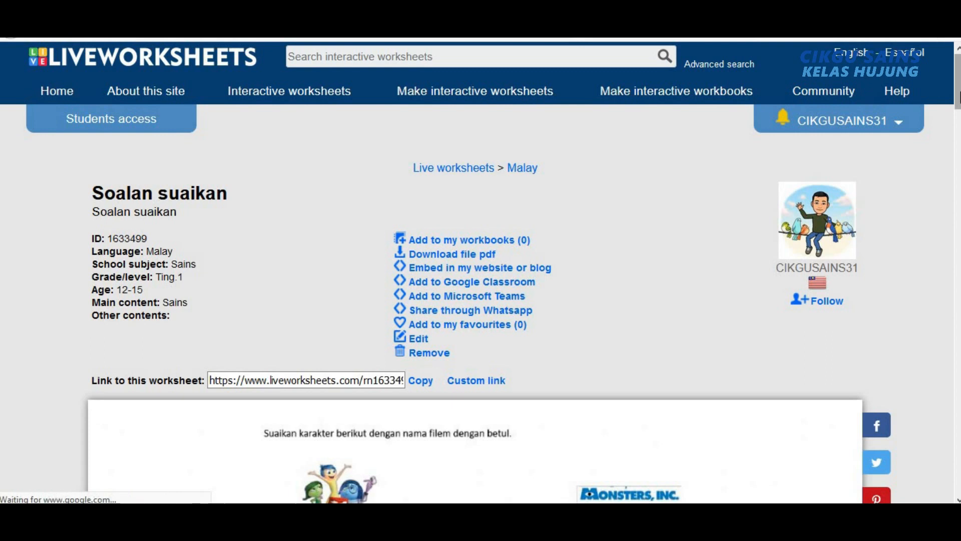
{"action": "scroll", "coordinate": [946, 113], "scroll_direction": "down", "scroll_amount": 6}
{"action": "mouse_move", "coordinate": [958, 145]}
{"action": "left_mouse_down"}
{"action": "mouse_move", "coordinate": [959, 261]}
{"action": "mouse_move", "coordinate": [952, 142]}
{"action": "left_mouse_up"}
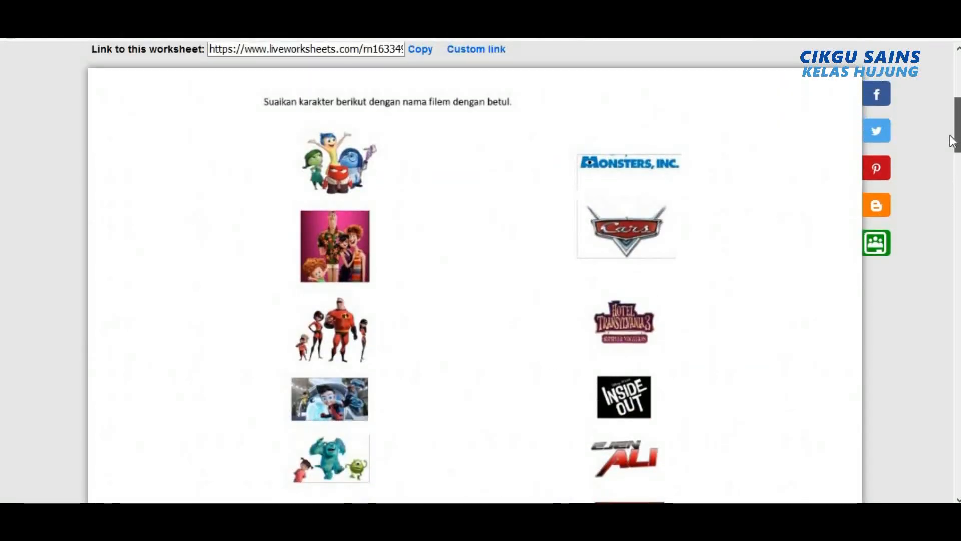